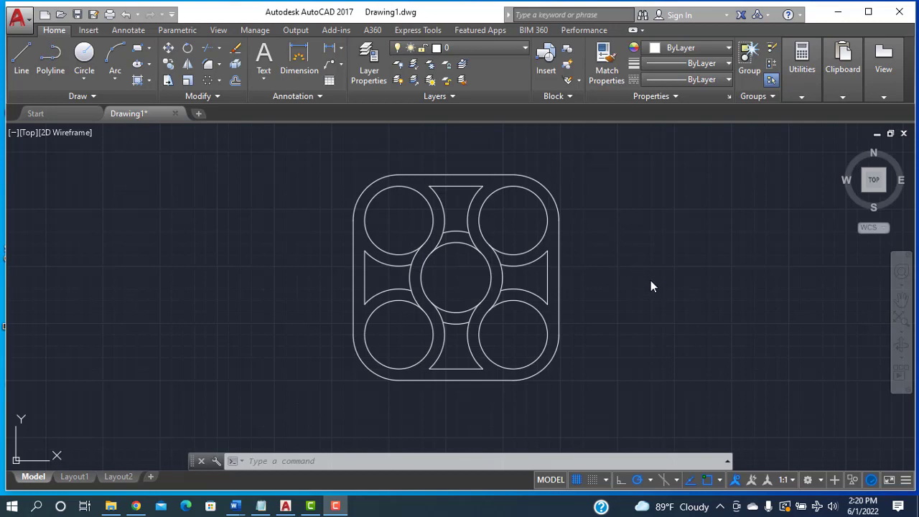
Pan the reference spinner plate to the left side of the viewport
{"action": "middle_click_drag", "start_coordinate": [613, 268], "coordinate": [394, 268]}
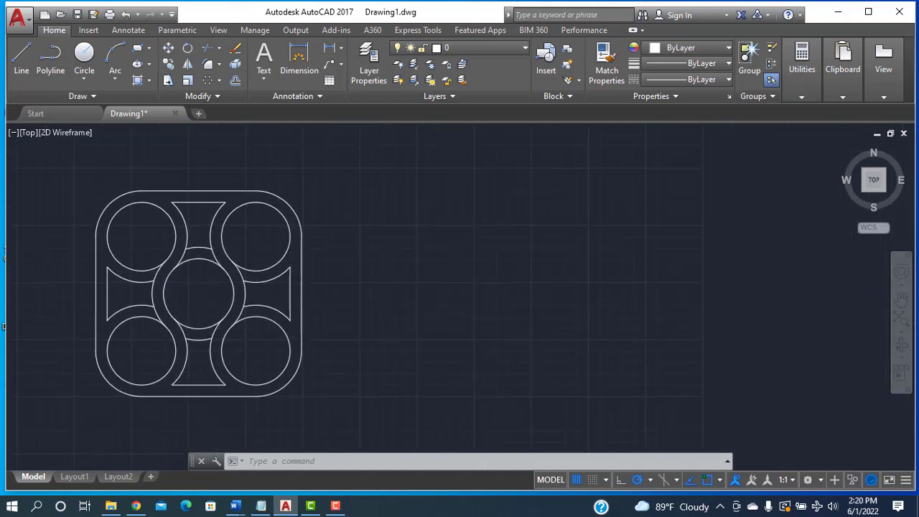
Draw a 10 by 10 square and center it in the view
{"action": "left_click", "coordinate": [149, 48]}
{"action": "left_click", "coordinate": [157, 69]}
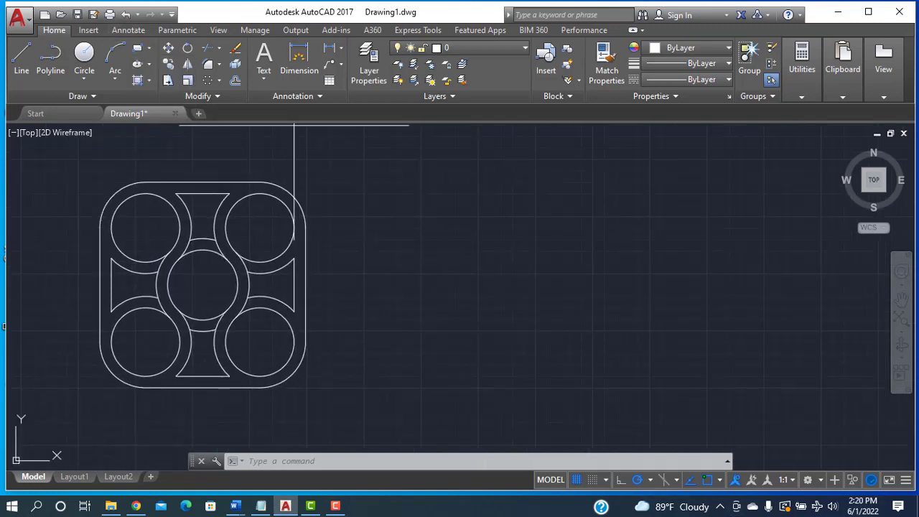
{"action": "left_click", "coordinate": [574, 226]}
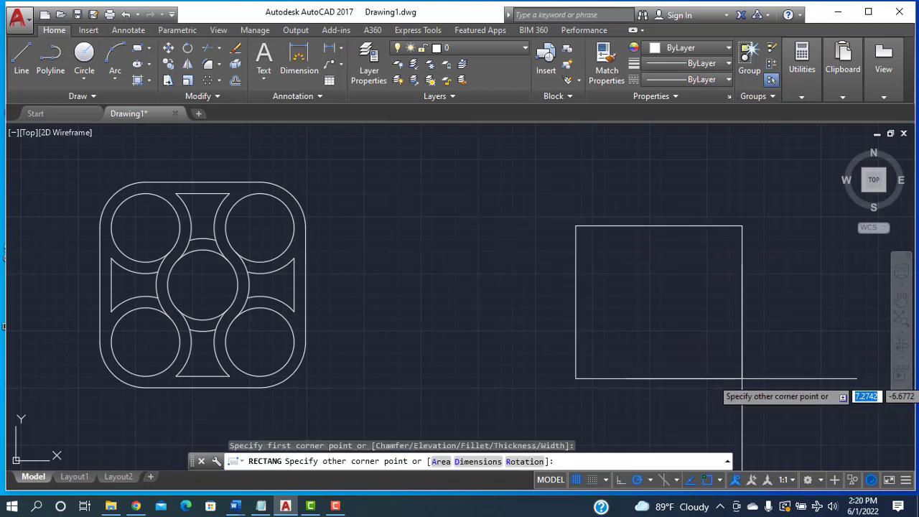
{"action": "type", "text": "10"}
{"action": "key", "text": "Tab"}
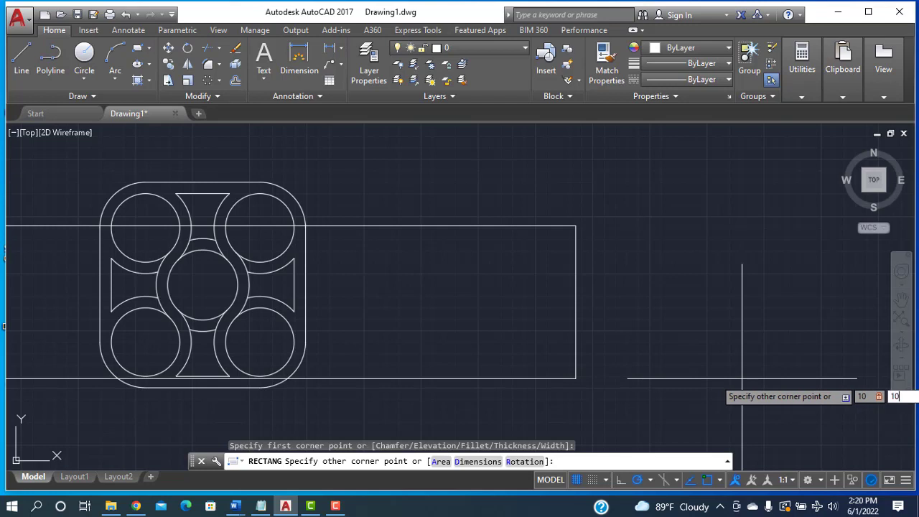
{"action": "type", "text": "10"}
{"action": "key", "text": "Return"}
{"action": "middle_click_drag", "start_coordinate": [704, 309], "coordinate": [542, 464]}
{"action": "mouse_move", "coordinate": [749, 279]}
{"action": "middle_mouse_down"}
{"action": "mouse_move", "coordinate": [723, 314]}
{"action": "mouse_move", "coordinate": [727, 326]}
{"action": "mouse_move", "coordinate": [725, 316]}
{"action": "middle_mouse_up"}
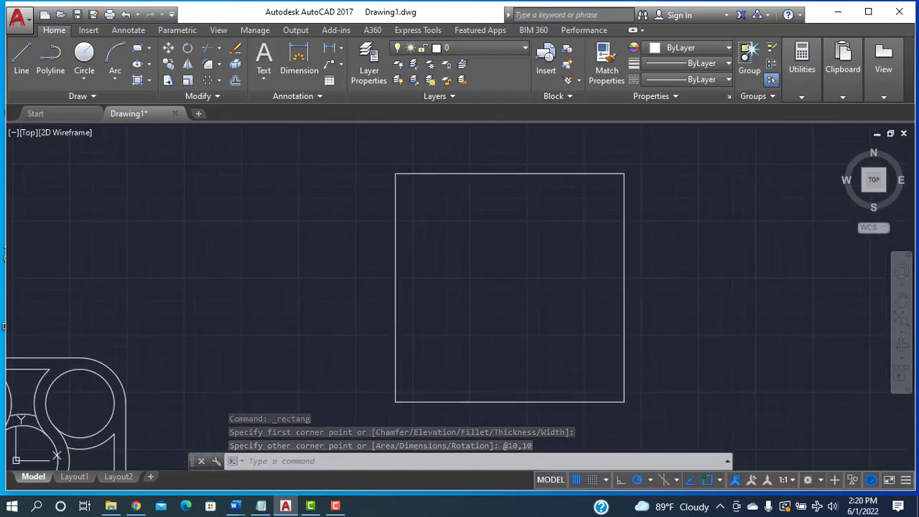
Draw a closed diamond polyline through the square's four edge midpoints, then delete the square
{"action": "left_click", "coordinate": [51, 56]}
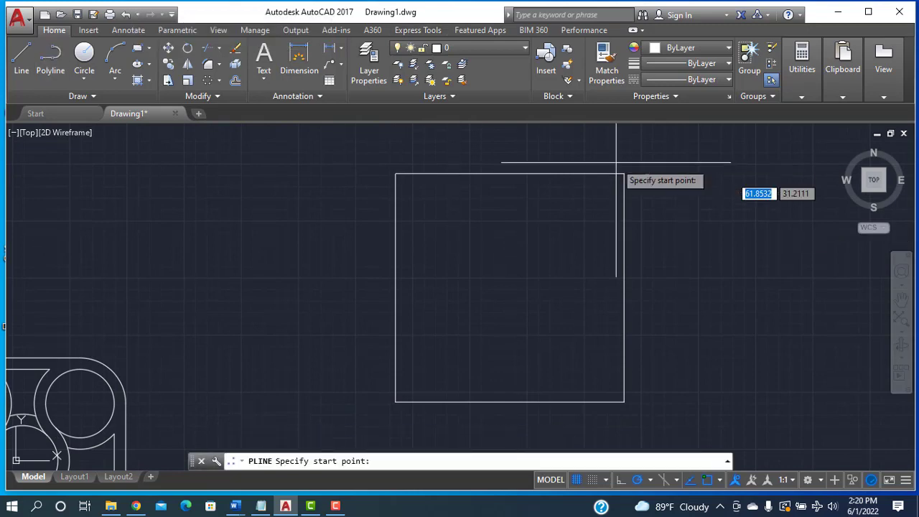
{"action": "left_click", "coordinate": [509, 173]}
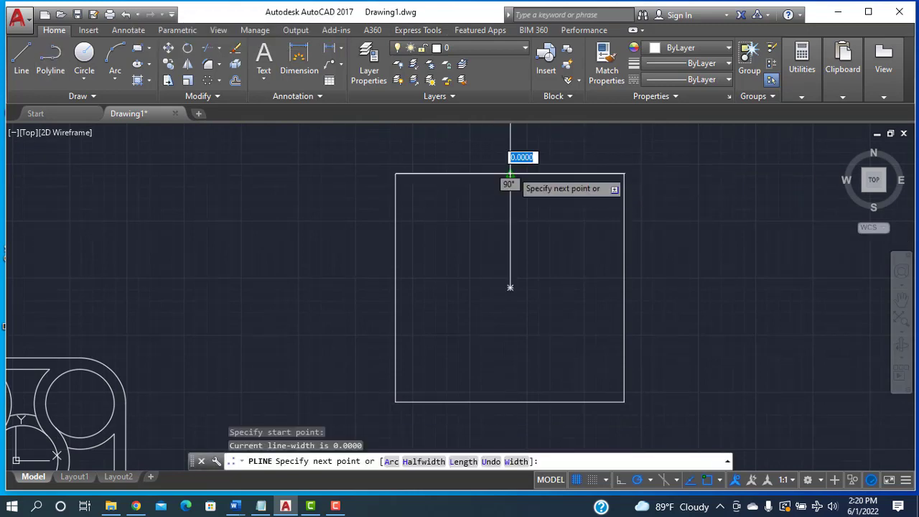
{"action": "left_click", "coordinate": [396, 287]}
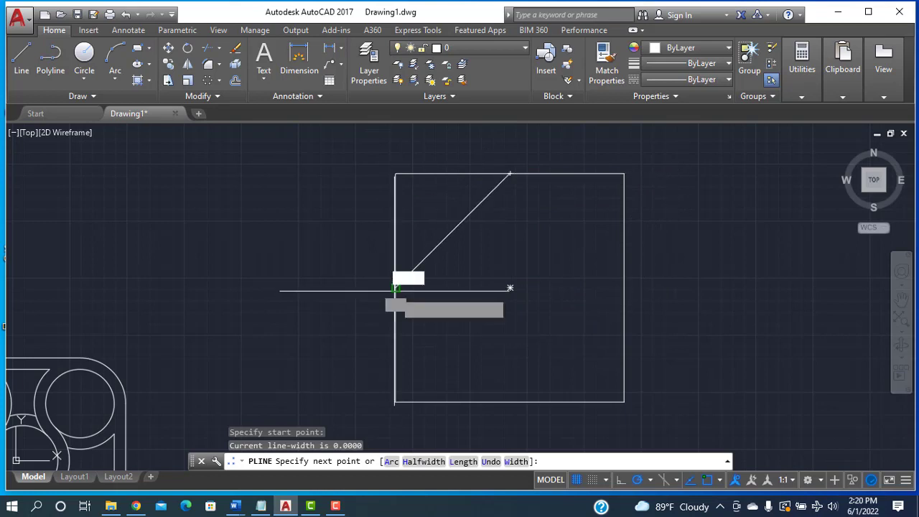
{"action": "left_click", "coordinate": [510, 402]}
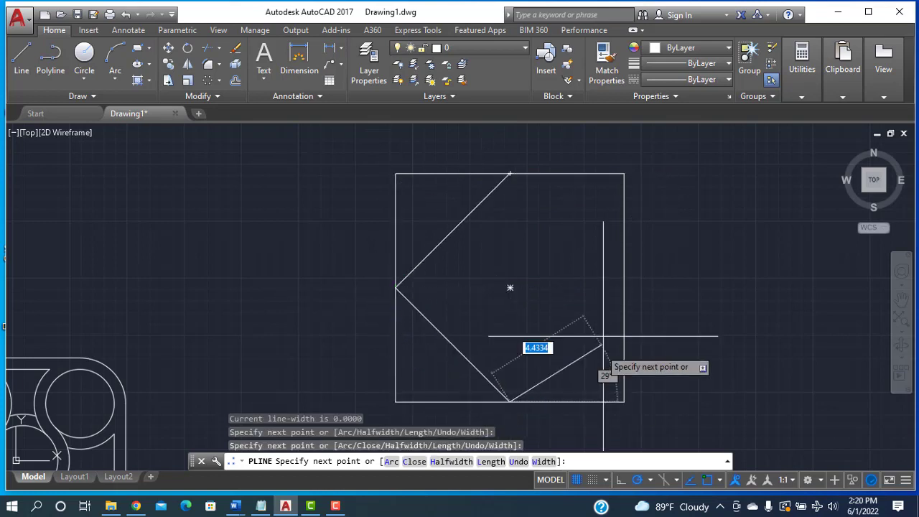
{"action": "left_click", "coordinate": [623, 288]}
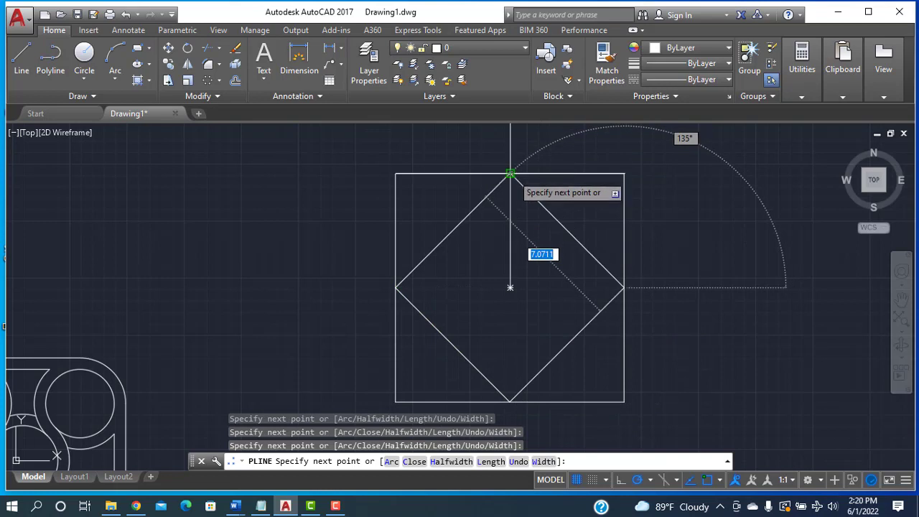
{"action": "left_click", "coordinate": [510, 174]}
{"action": "right_click", "coordinate": [738, 234]}
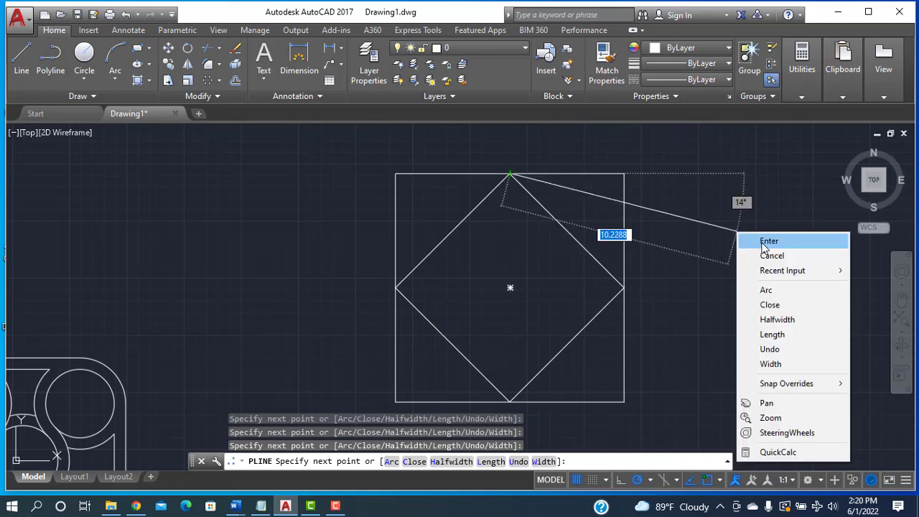
{"action": "left_click", "coordinate": [763, 242]}
{"action": "left_click", "coordinate": [625, 197]}
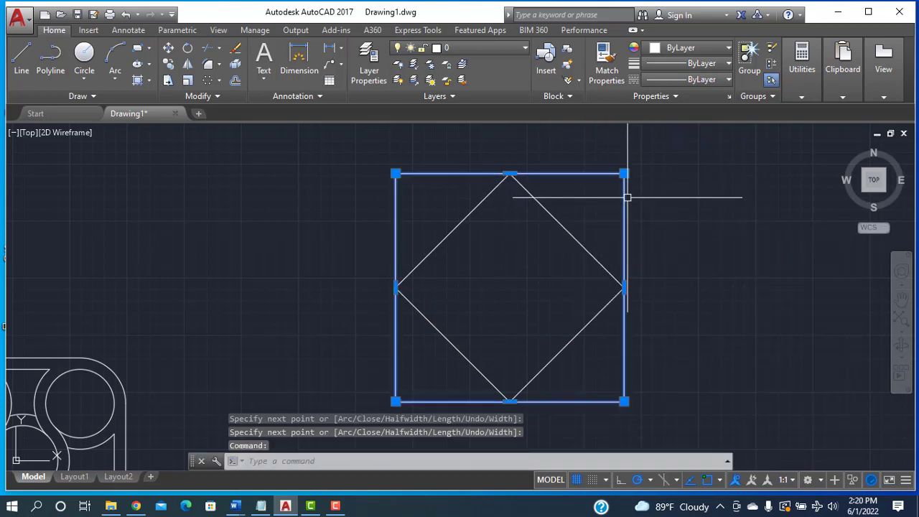
{"action": "key", "text": "Delete"}
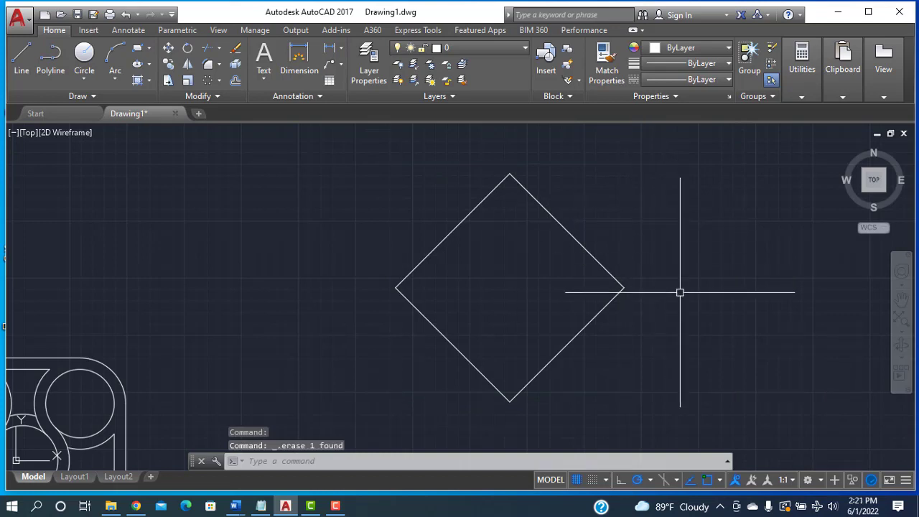
Draw a radius 1.5 circle centered on the diamond's upper-left edge midpoint
{"action": "left_click", "coordinate": [86, 54]}
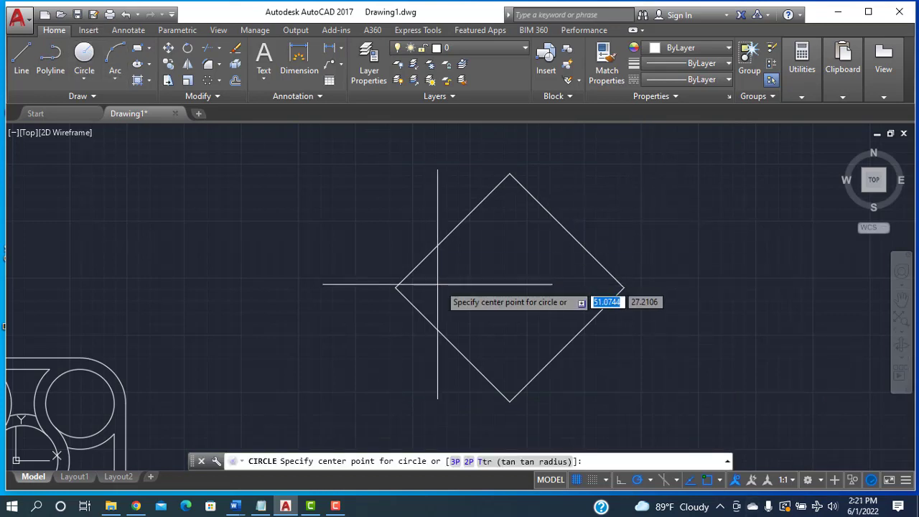
{"action": "left_click", "coordinate": [452, 230]}
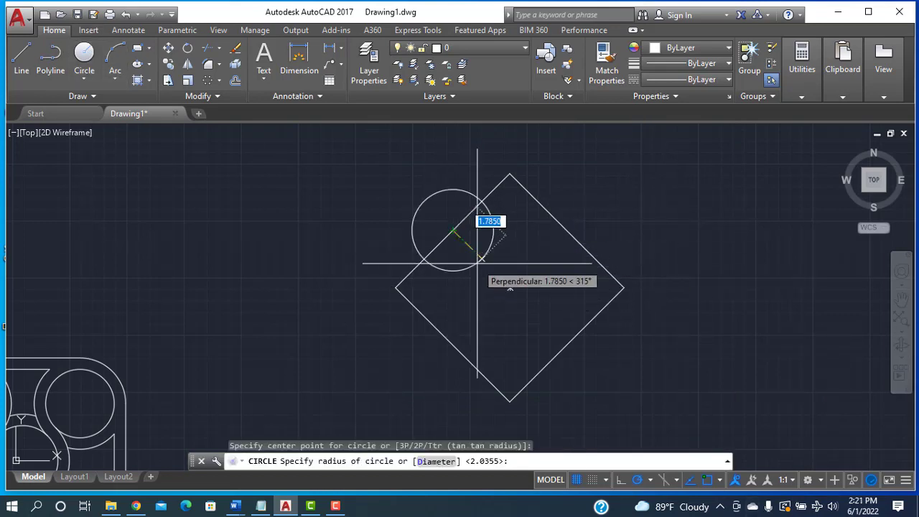
{"action": "type", "text": "1"}
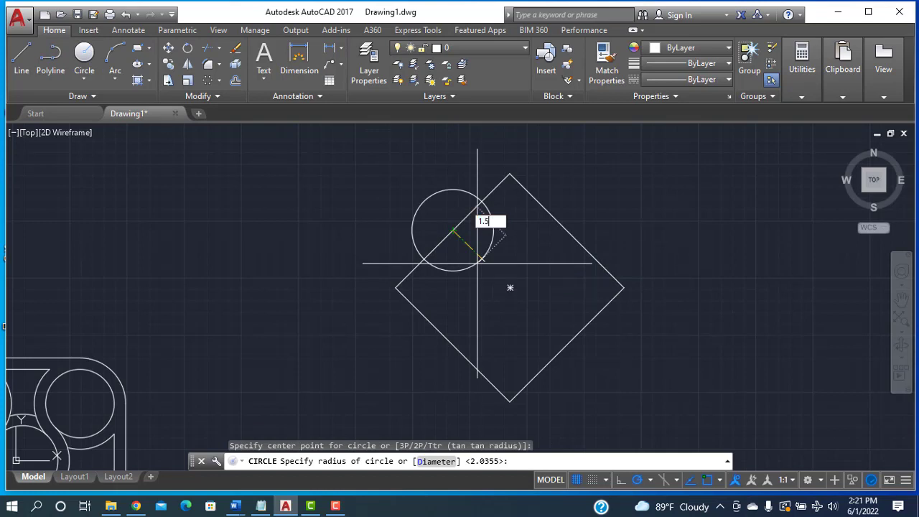
{"action": "type", "text": ".5"}
{"action": "key", "text": "Return"}
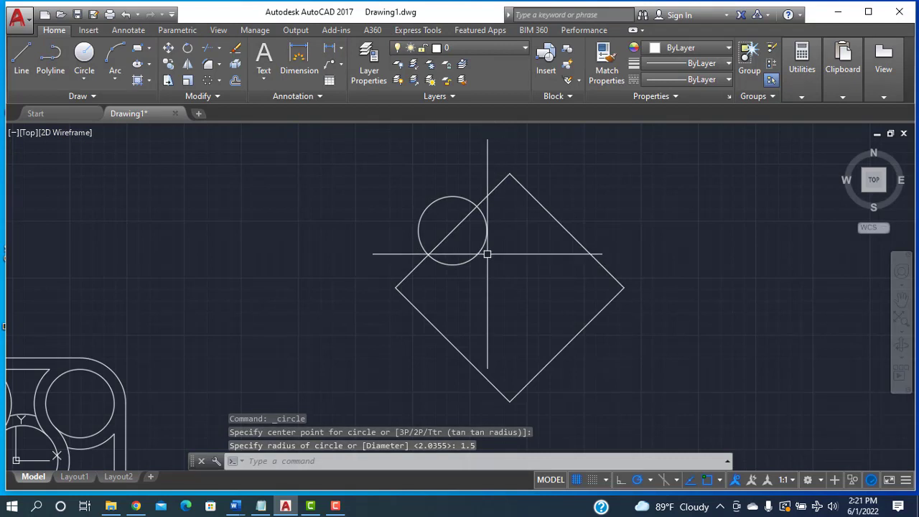
Offset the circle 0.5 outward and select both circles
{"action": "left_click", "coordinate": [235, 81]}
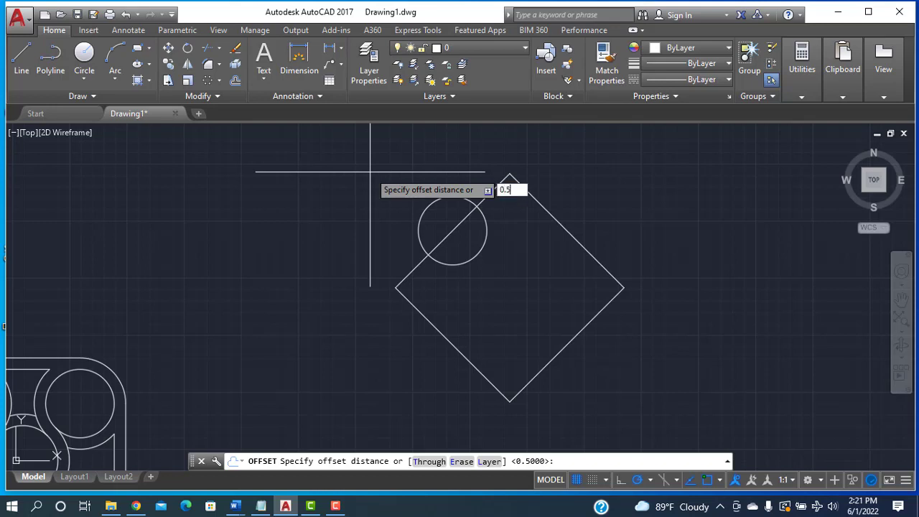
{"action": "key", "text": "Return"}
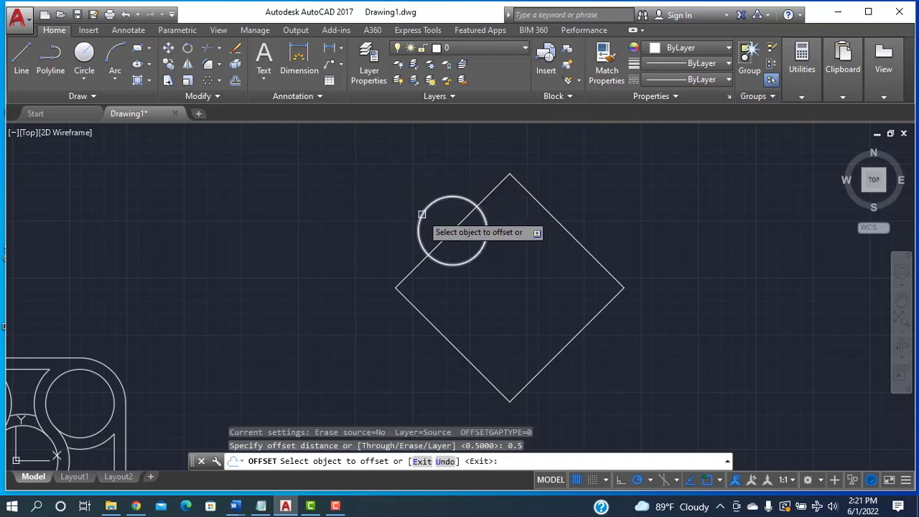
{"action": "left_click", "coordinate": [422, 214]}
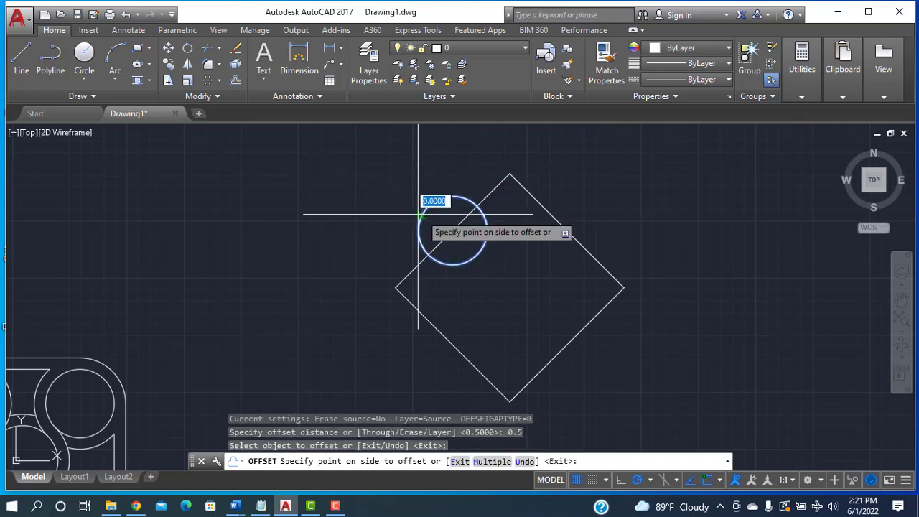
{"action": "left_click", "coordinate": [411, 211]}
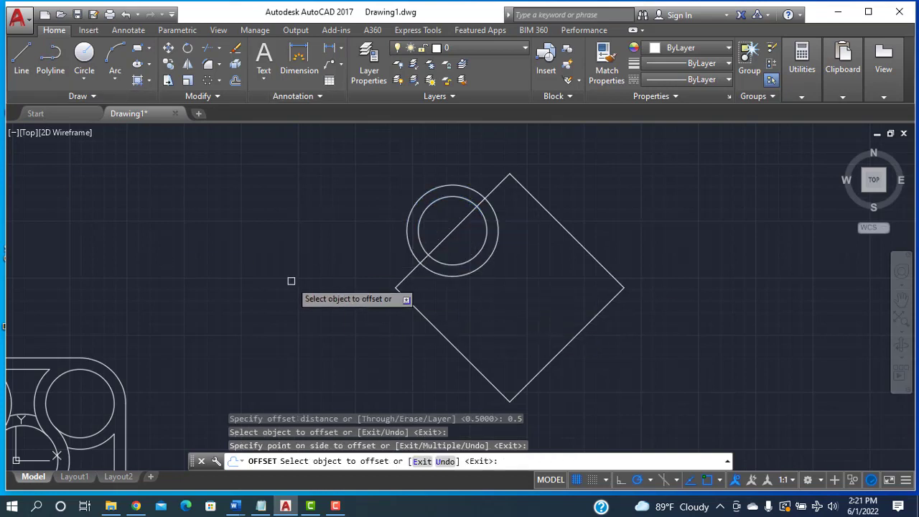
{"action": "key", "text": "Escape"}
{"action": "left_click", "coordinate": [459, 268]}
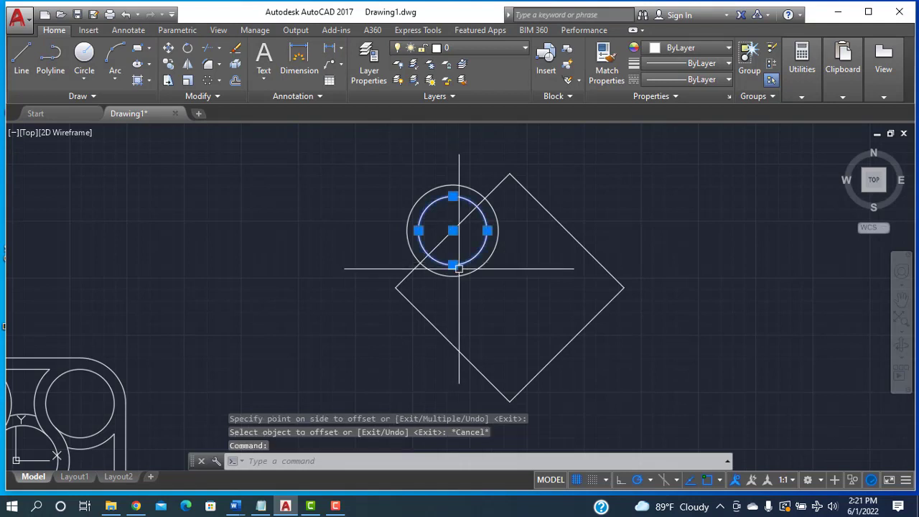
{"action": "left_click", "coordinate": [459, 276]}
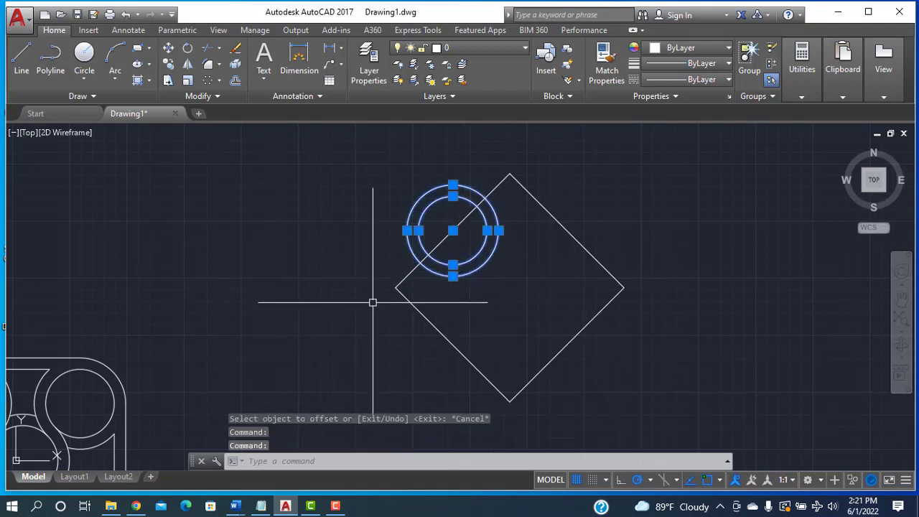
Polar-array the selected double ring around the diamond's centre with 4 items
{"action": "left_click", "coordinate": [219, 81]}
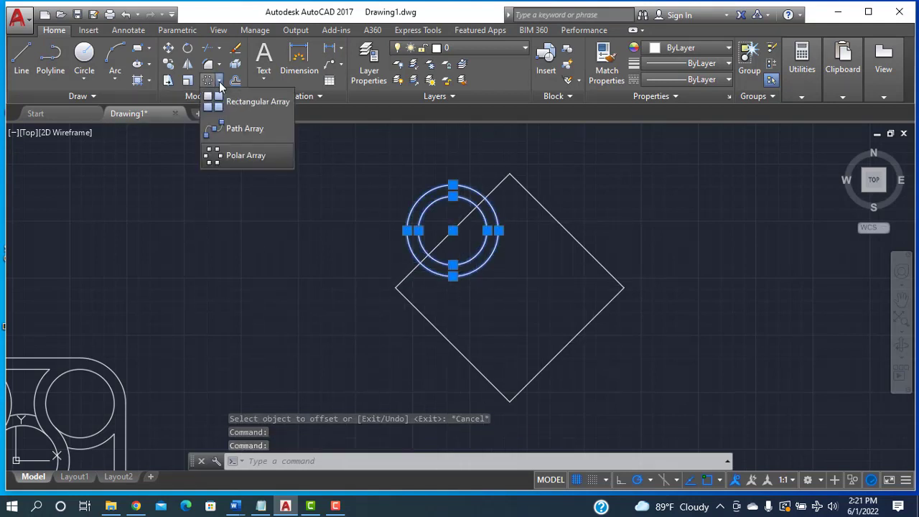
{"action": "left_click", "coordinate": [237, 156]}
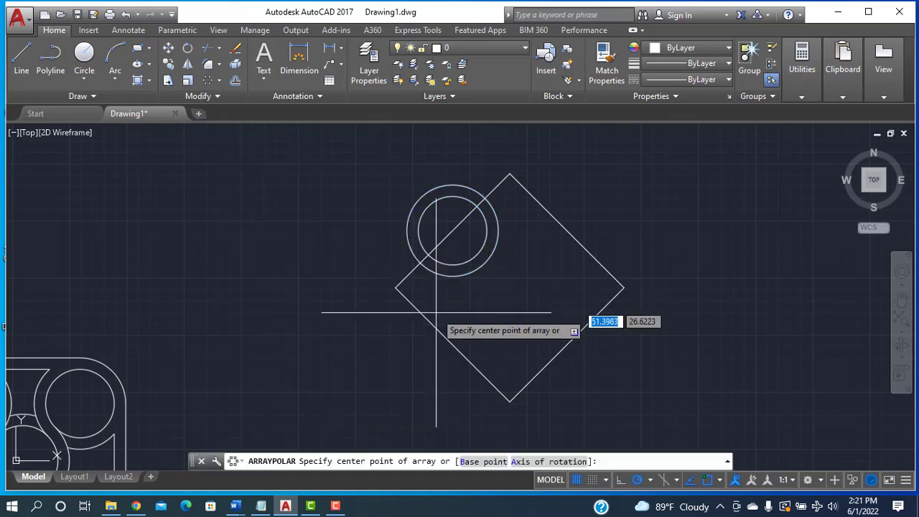
{"action": "left_click", "coordinate": [509, 288]}
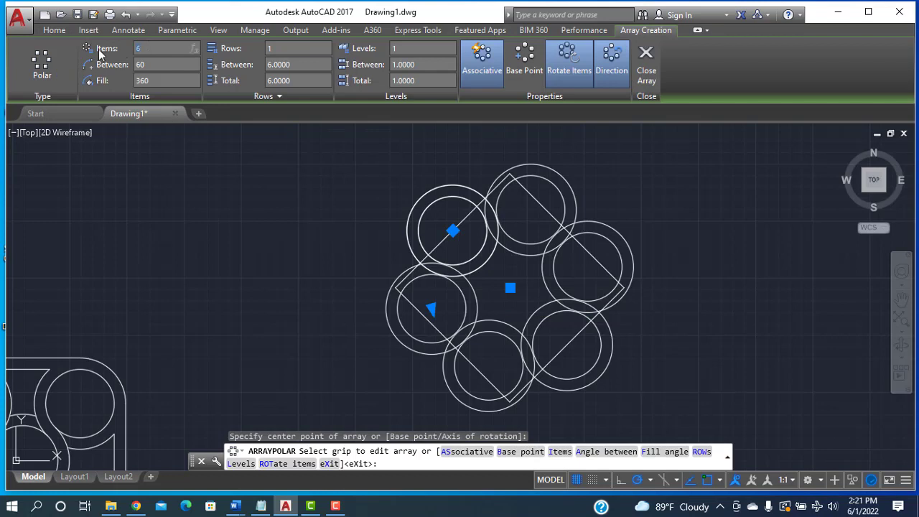
{"action": "type", "text": "4"}
{"action": "left_click", "coordinate": [644, 72]}
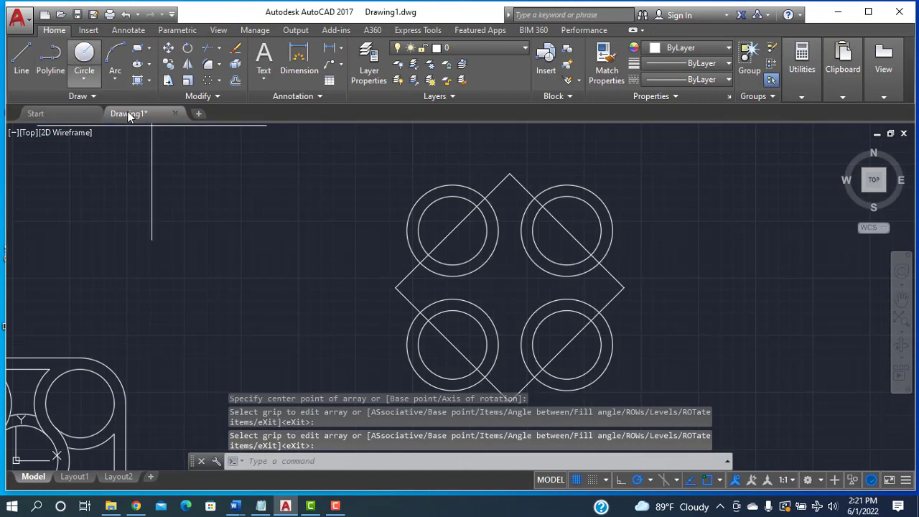
Draw a circle at the diamond's centre and offset a copy 0.5 inside it
{"action": "left_click", "coordinate": [510, 287]}
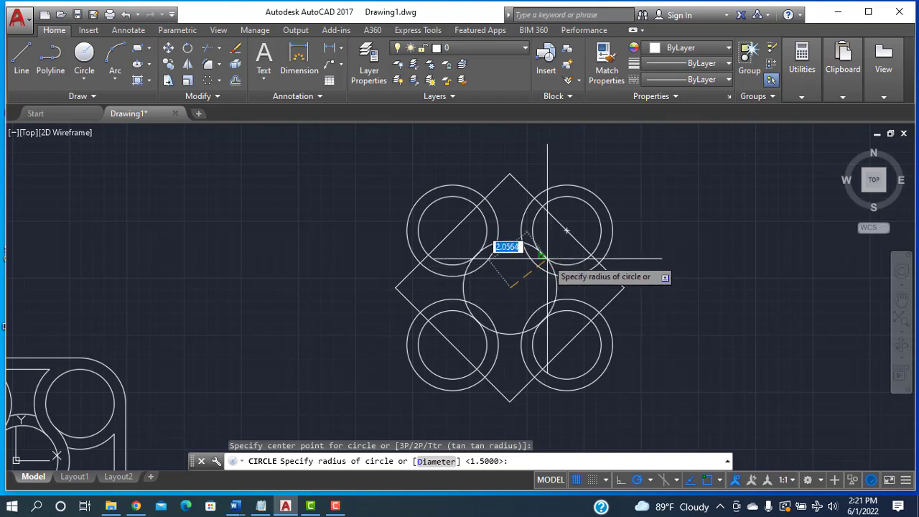
{"action": "left_click", "coordinate": [547, 258]}
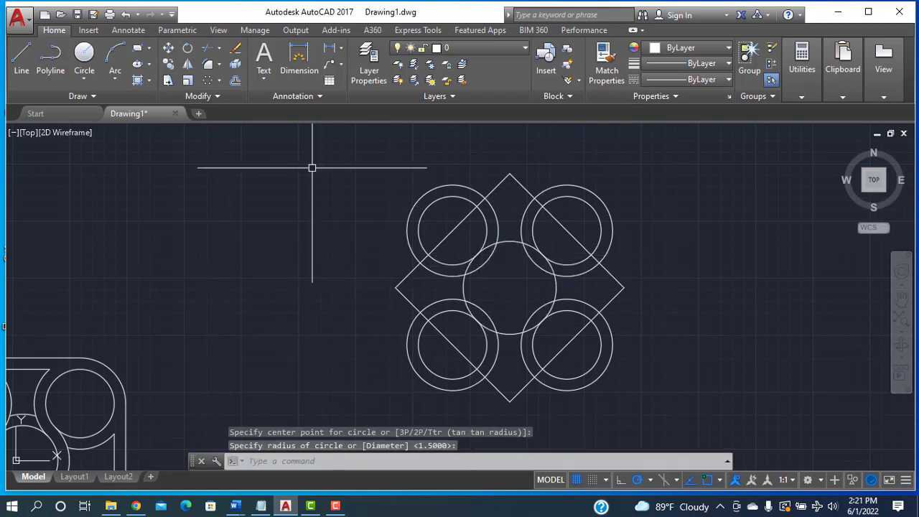
{"action": "left_click", "coordinate": [236, 81]}
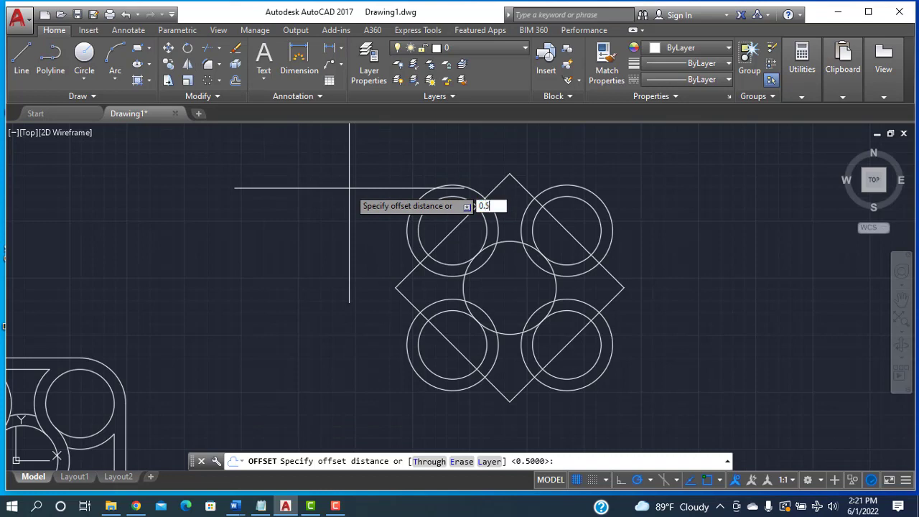
{"action": "key", "text": "Return"}
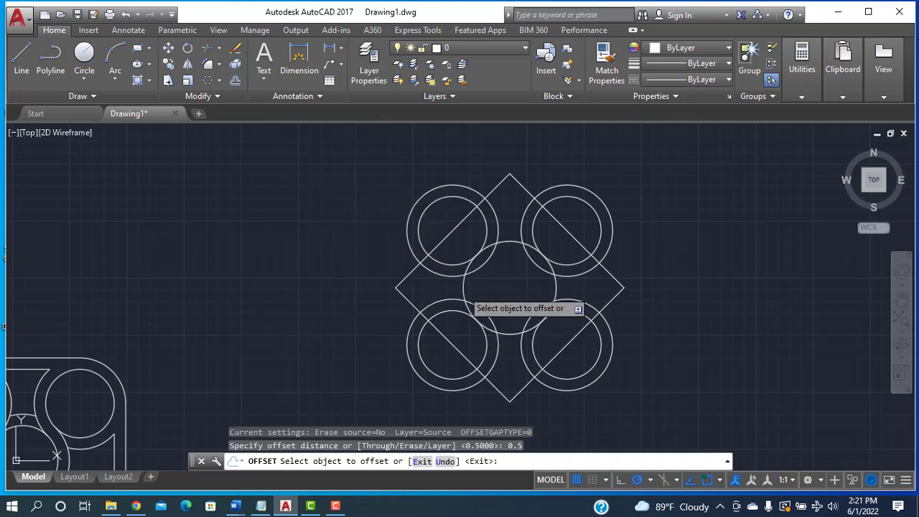
{"action": "left_click", "coordinate": [466, 277]}
{"action": "left_click", "coordinate": [467, 274]}
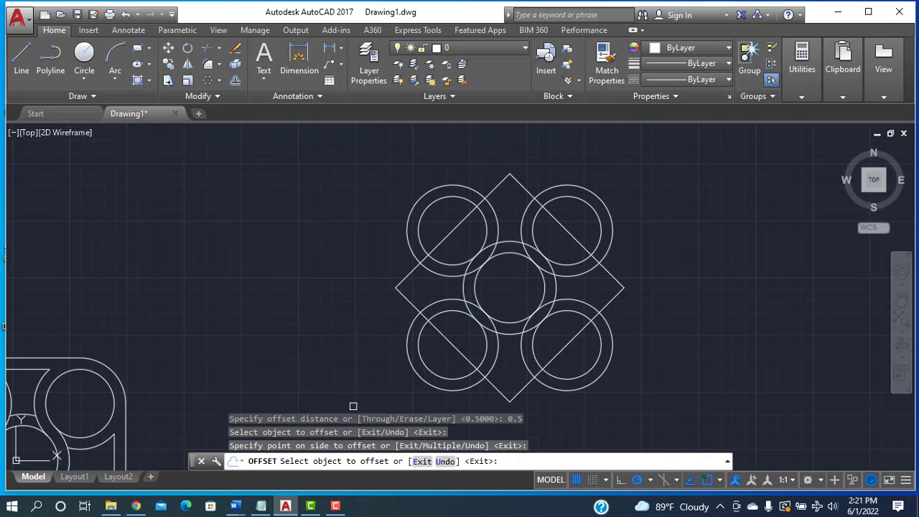
{"action": "key", "text": "Escape"}
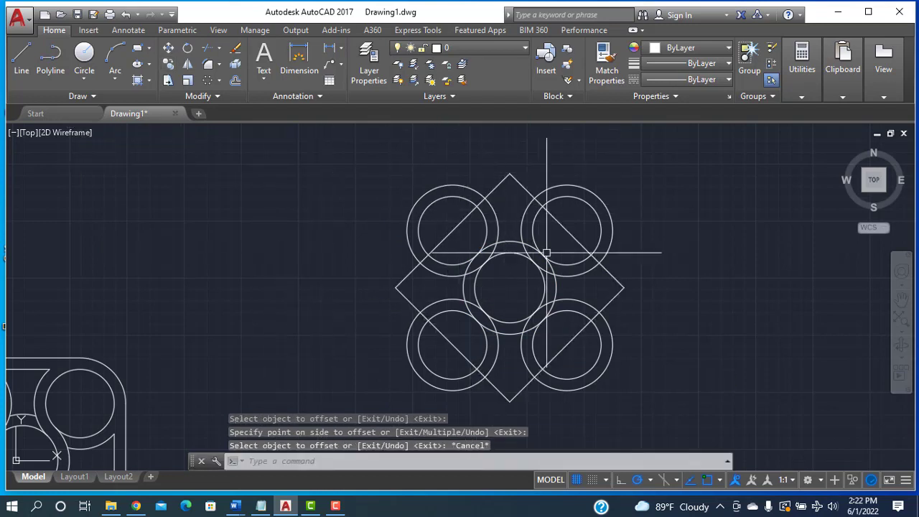
Draw a line tangent to the left sides of the top-left and lower-left outer circles
{"action": "left_click", "coordinate": [22, 57]}
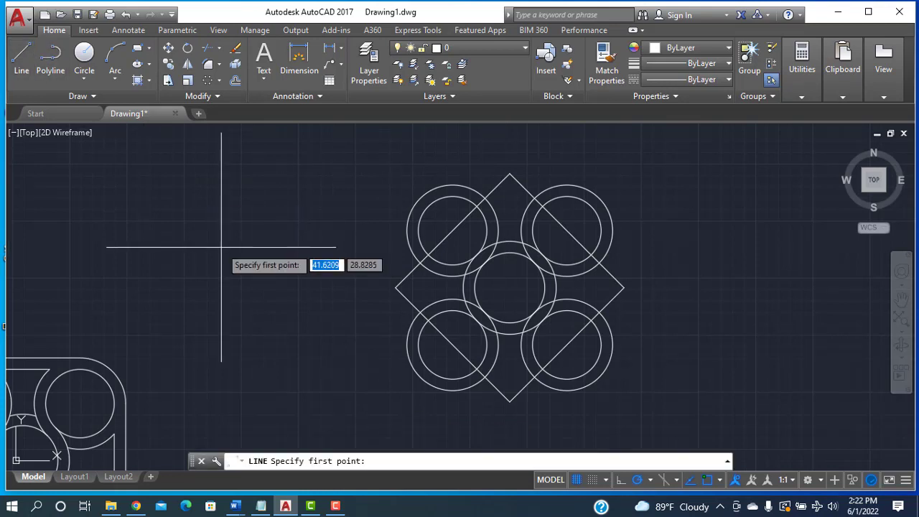
{"action": "type", "text": "tan"}
{"action": "key", "text": "Return"}
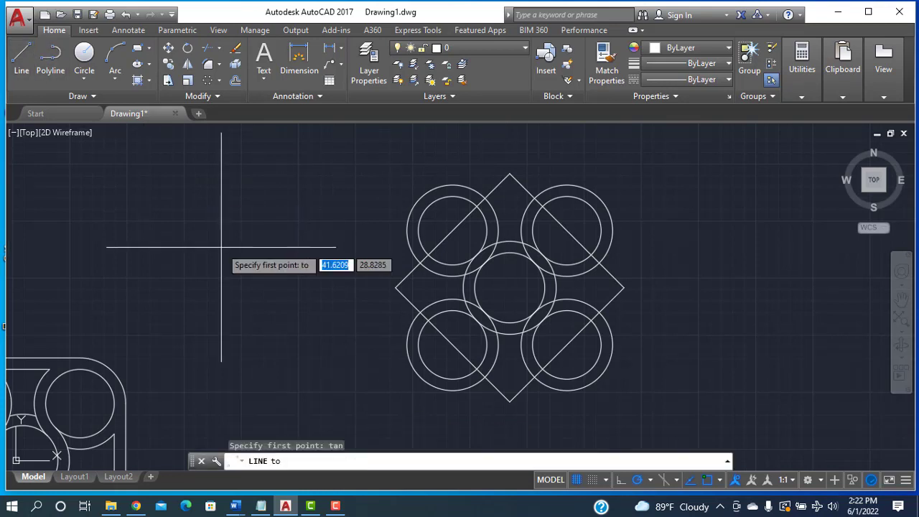
{"action": "left_click", "coordinate": [407, 230]}
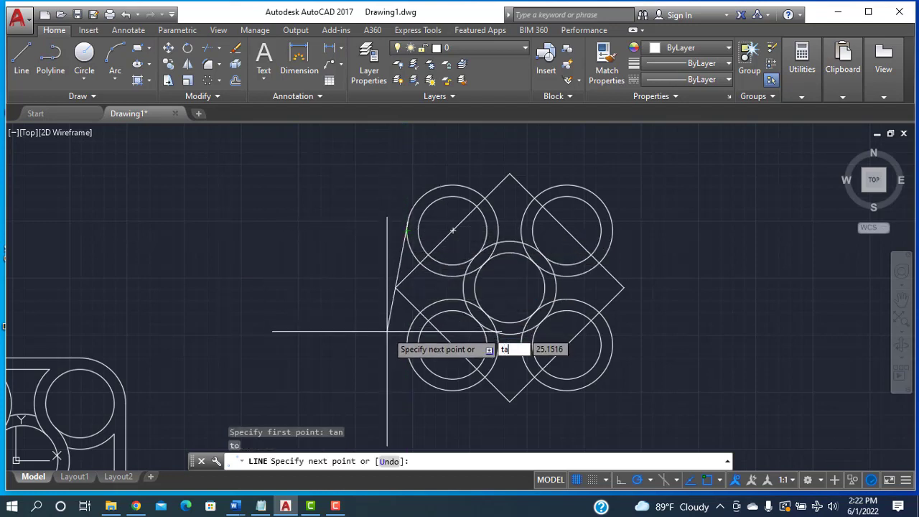
{"action": "type", "text": "tan"}
{"action": "key", "text": "Return"}
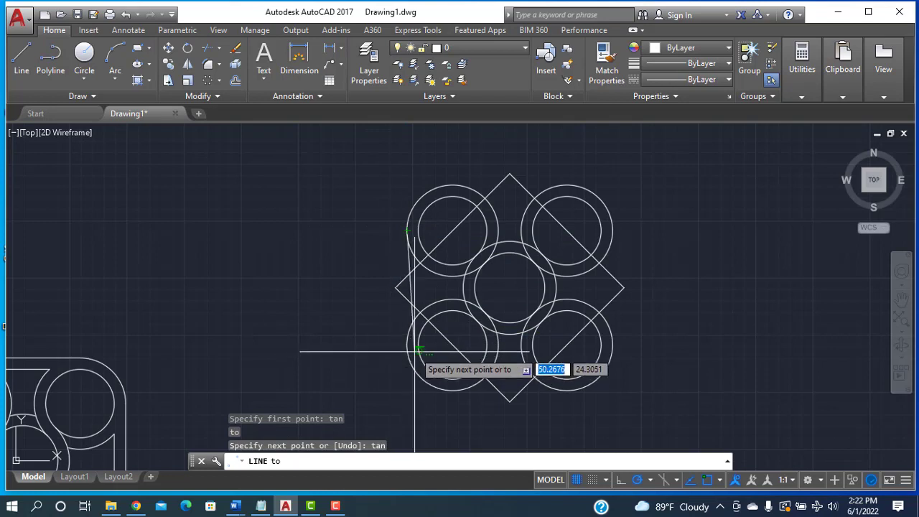
{"action": "left_click", "coordinate": [406, 352]}
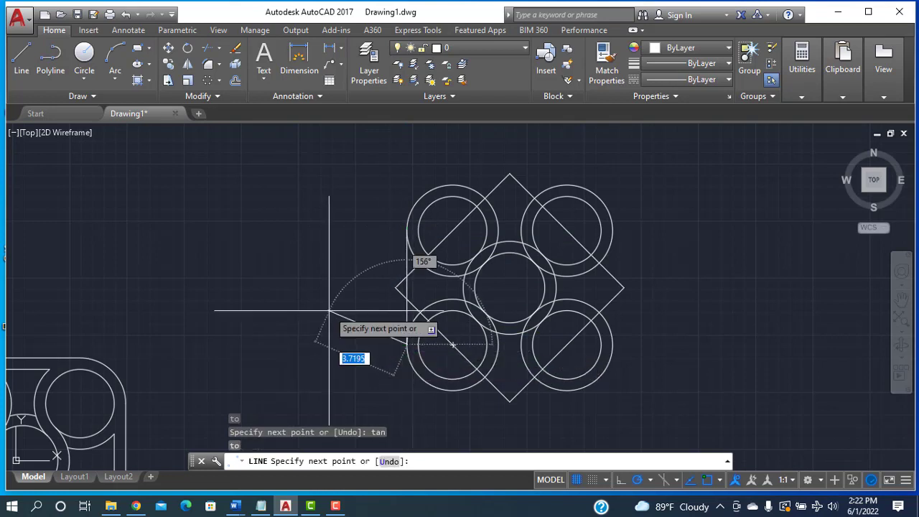
{"action": "key", "text": "Escape"}
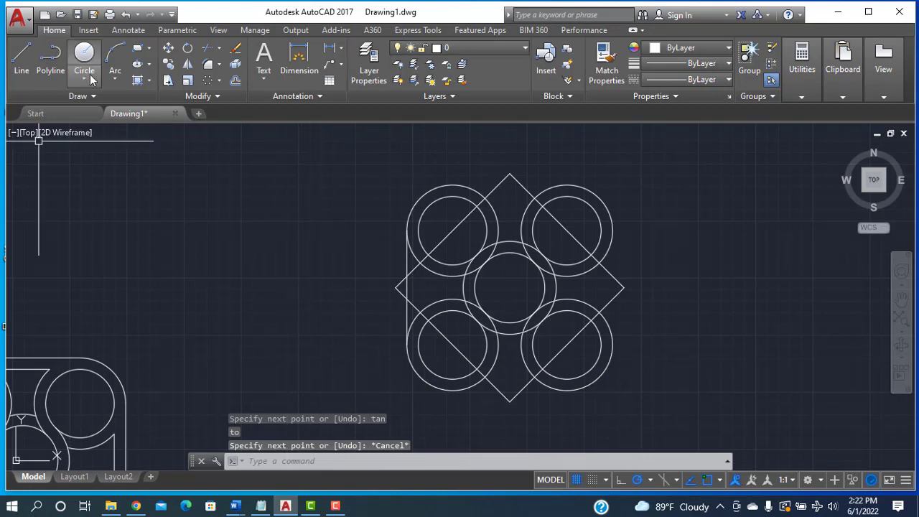
Add a tangent line along the bottom, starting under the lower-left outer circle
{"action": "left_click", "coordinate": [24, 57]}
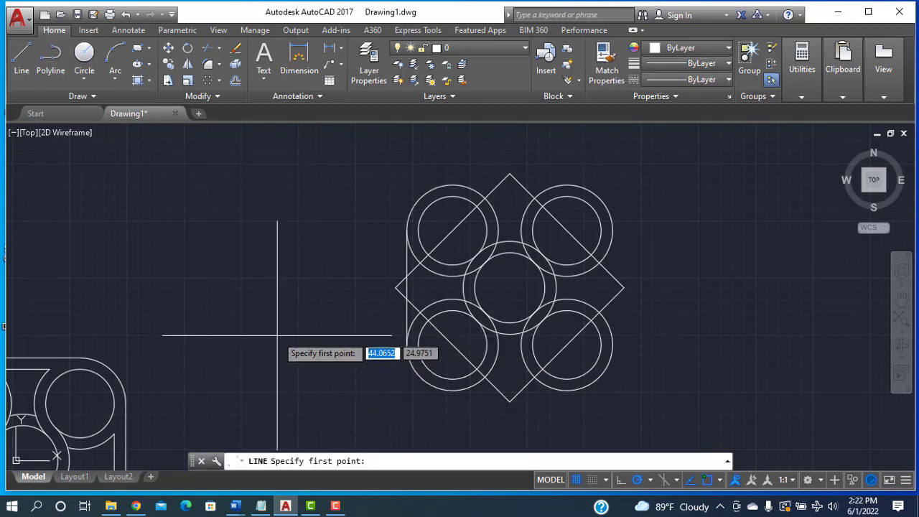
{"action": "type", "text": "tan"}
{"action": "key", "text": "Return"}
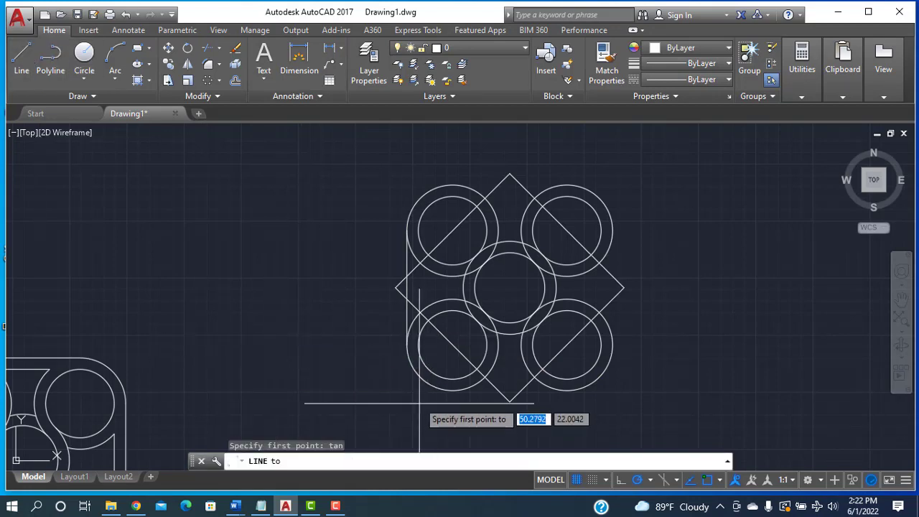
{"action": "left_click", "coordinate": [439, 387]}
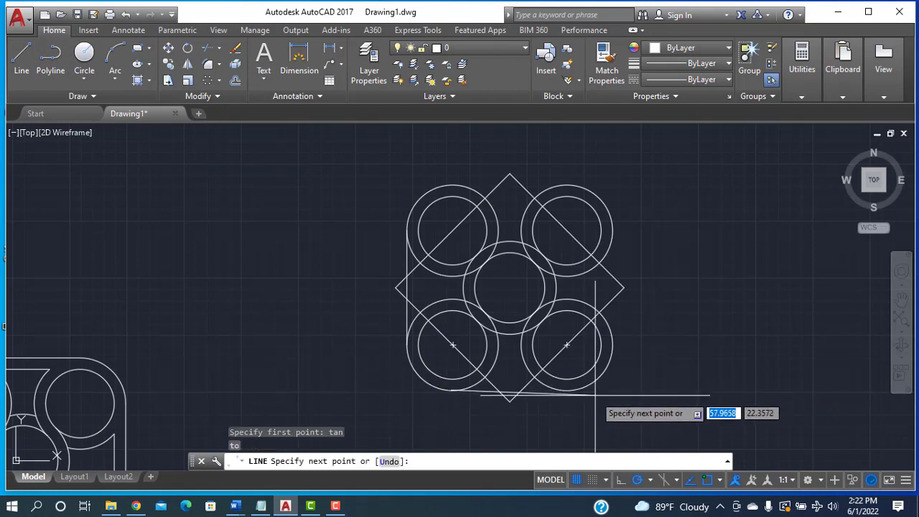
{"action": "type", "text": "tan"}
{"action": "key", "text": "Return"}
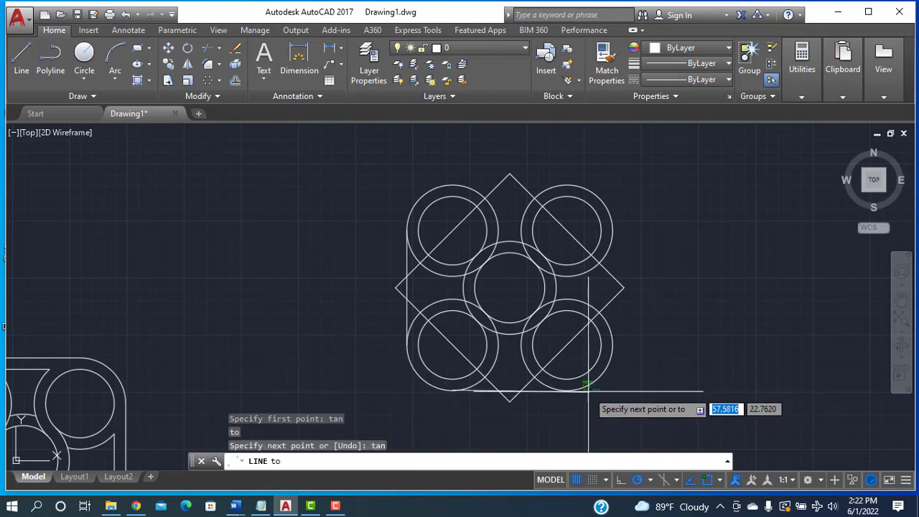
{"action": "key", "text": "Escape"}
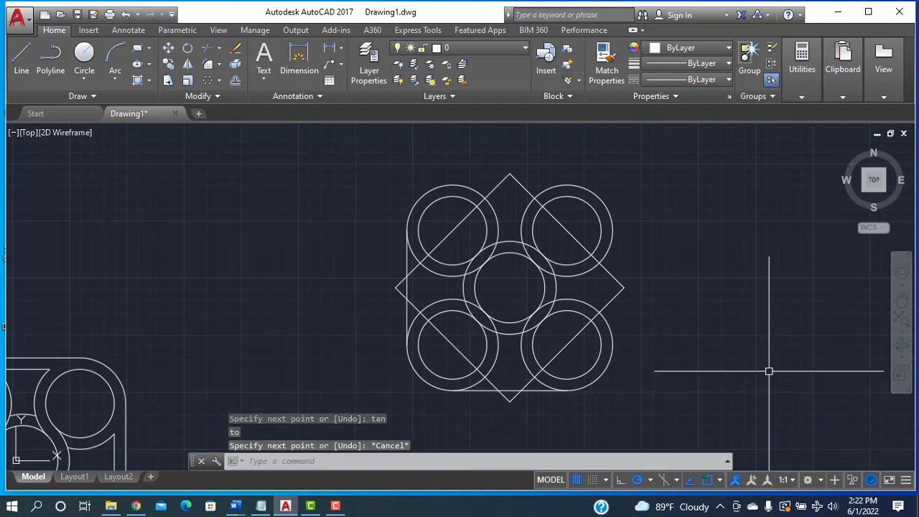
Add a tangent line on the right side, starting at the lower-right outer circle
{"action": "left_click", "coordinate": [22, 56]}
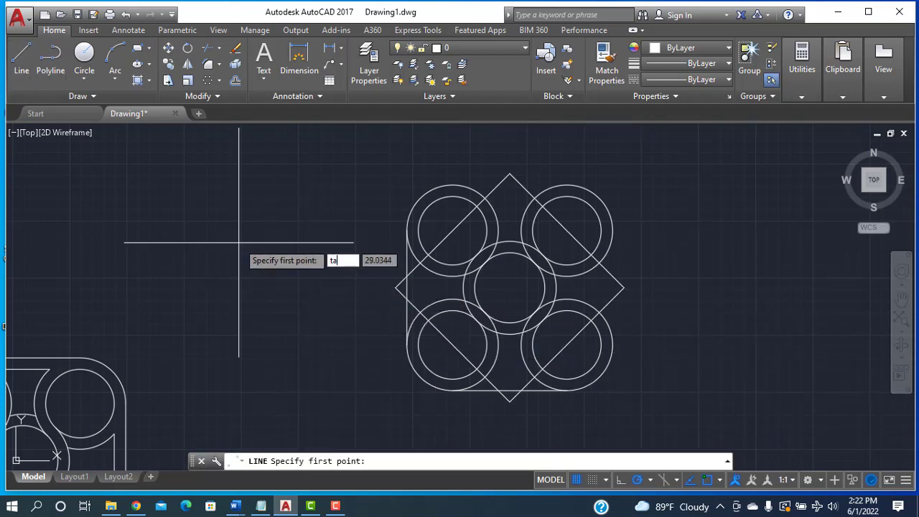
{"action": "type", "text": "tan"}
{"action": "key", "text": "Return"}
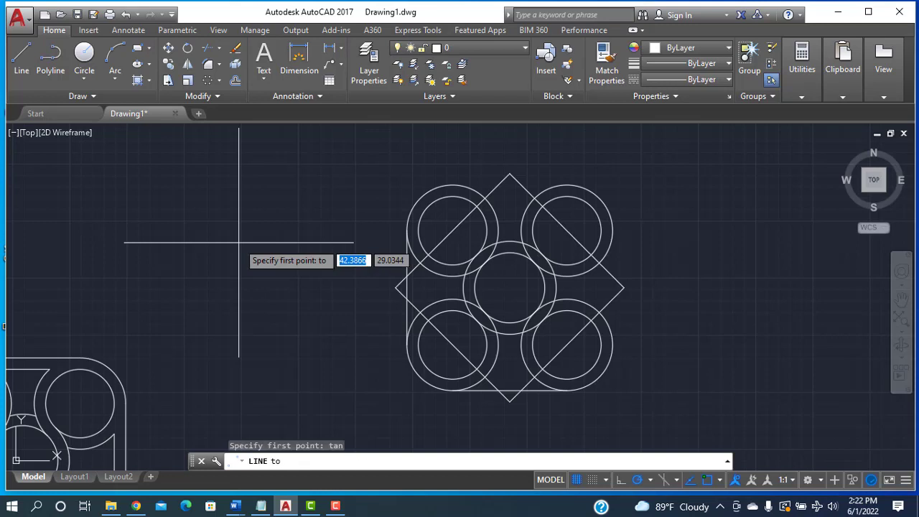
{"action": "left_click", "coordinate": [602, 379]}
{"action": "type", "text": "tan"}
{"action": "key", "text": "Return"}
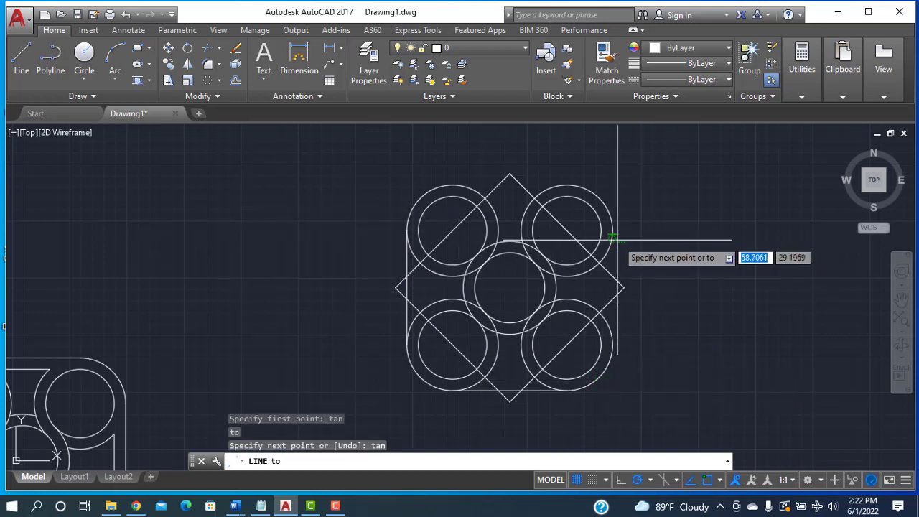
{"action": "key", "text": "Escape"}
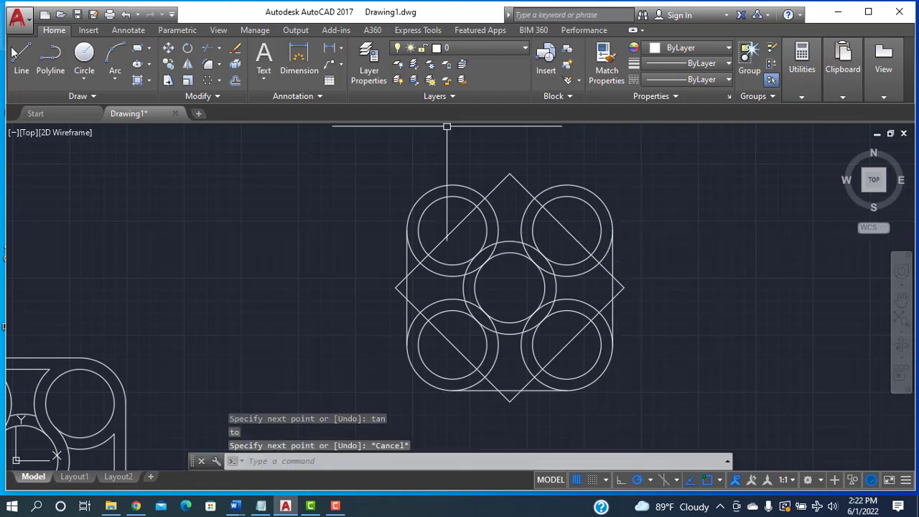
Draw a line tangent across the tops of the top-right and top-left outer circles
{"action": "left_click", "coordinate": [22, 59]}
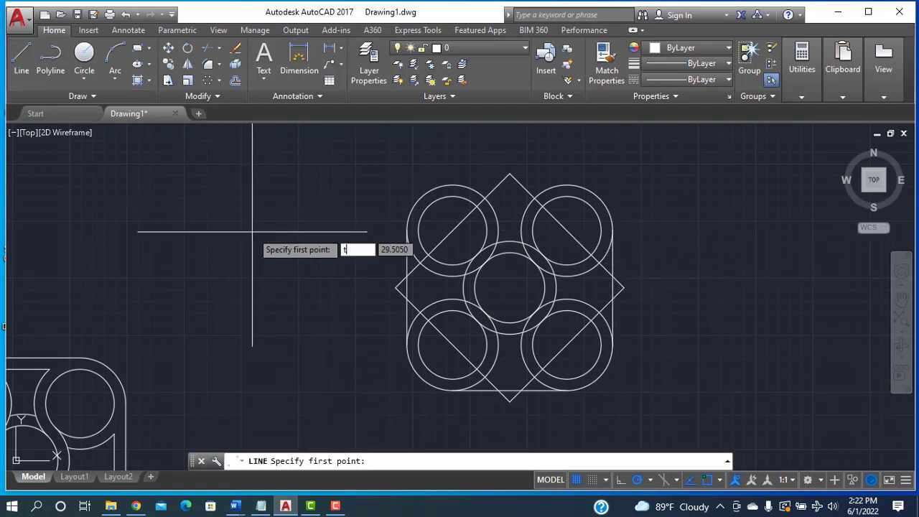
{"action": "type", "text": "tan"}
{"action": "key", "text": "Return"}
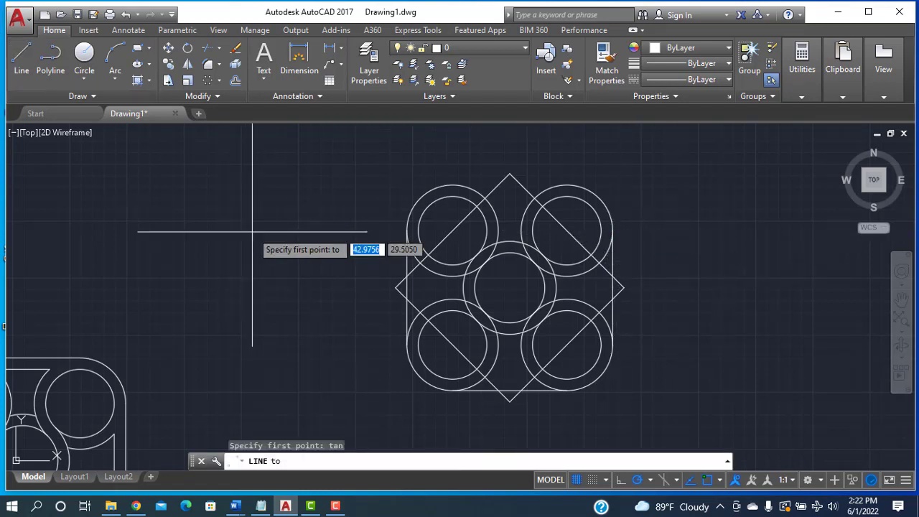
{"action": "left_click", "coordinate": [556, 188]}
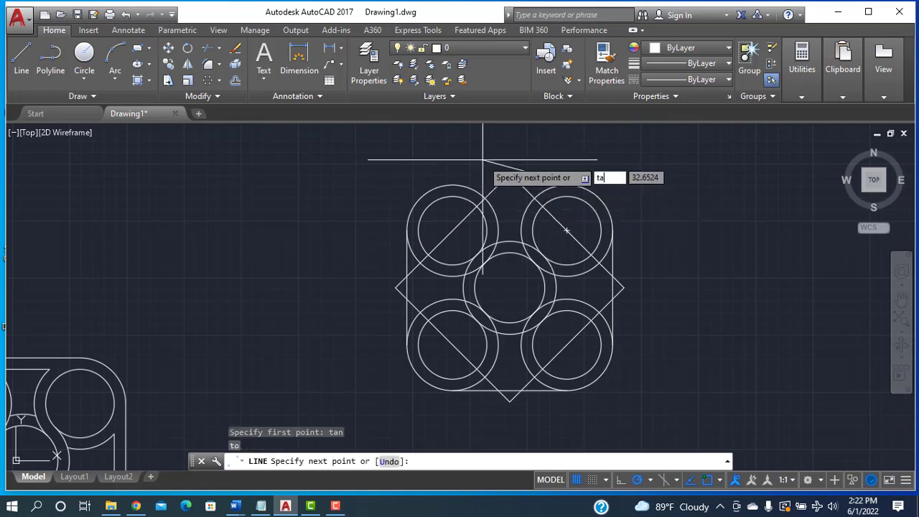
{"action": "key", "text": "Return"}
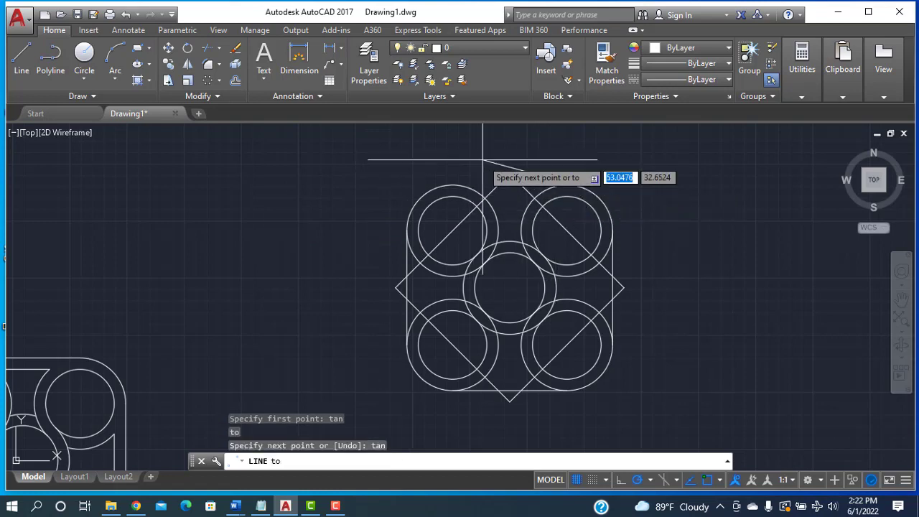
{"action": "left_click", "coordinate": [453, 182]}
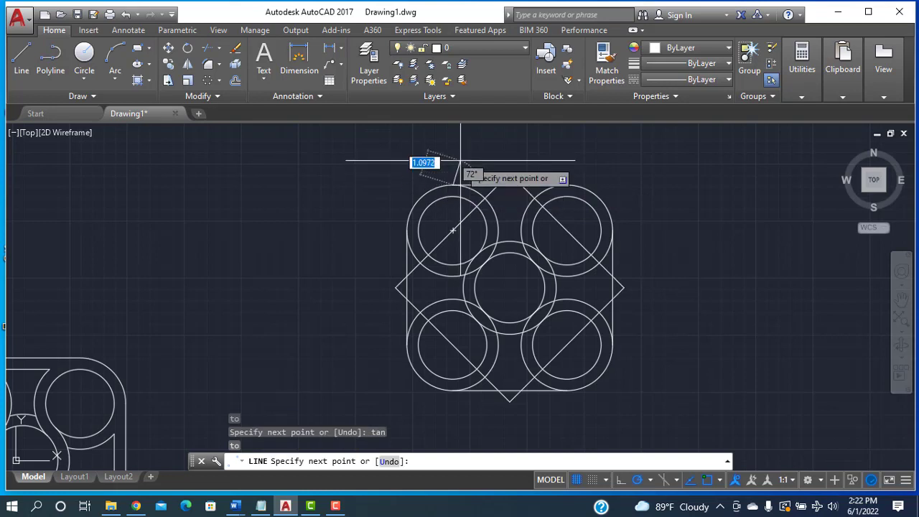
{"action": "key", "text": "Escape"}
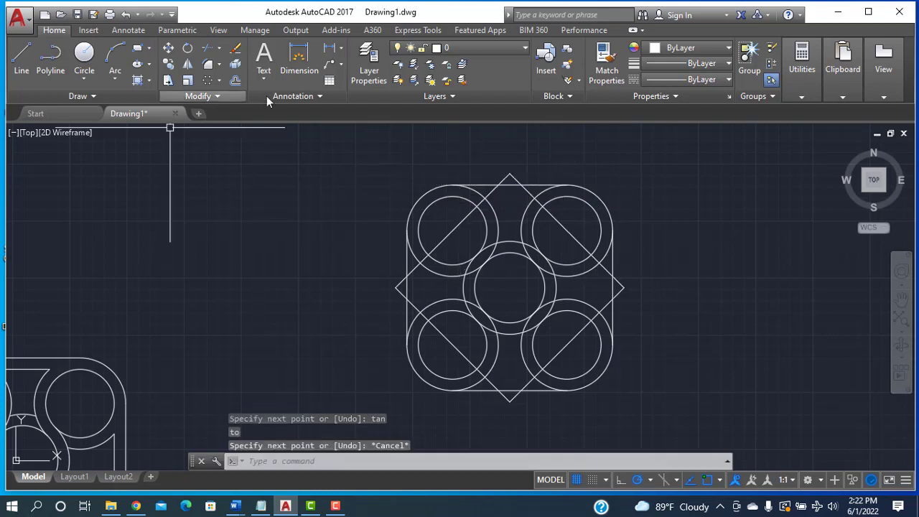
{"action": "left_click", "coordinate": [22, 58]}
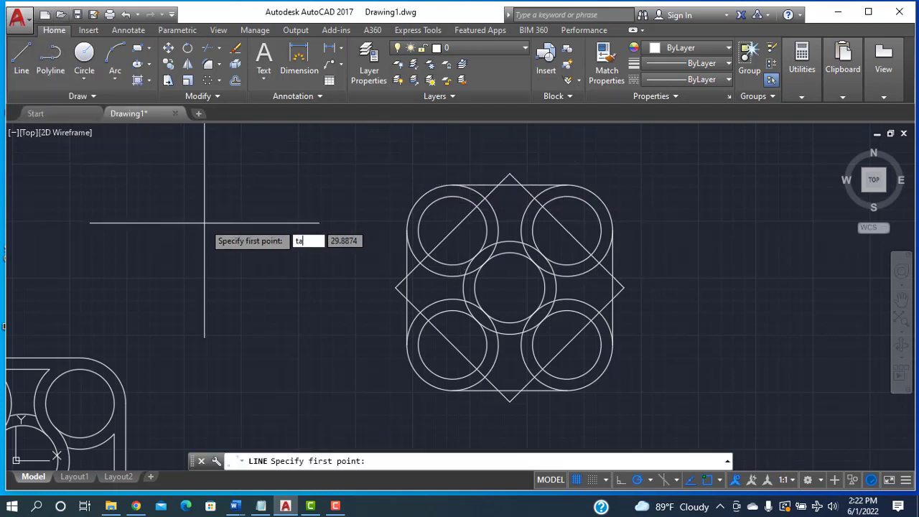
Begin a tangent line from the upper-left outer ring, then cancel it
{"action": "type", "text": "tan"}
{"action": "key", "text": "Return"}
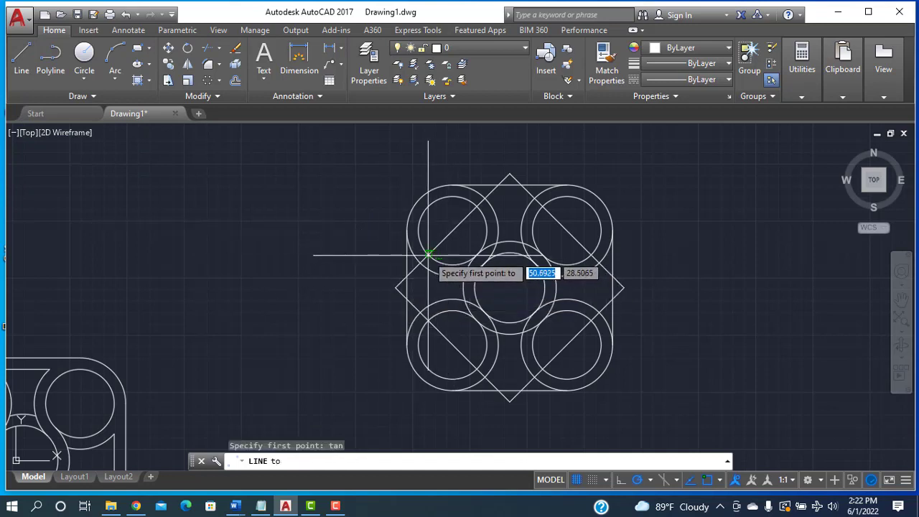
{"action": "left_click", "coordinate": [422, 250]}
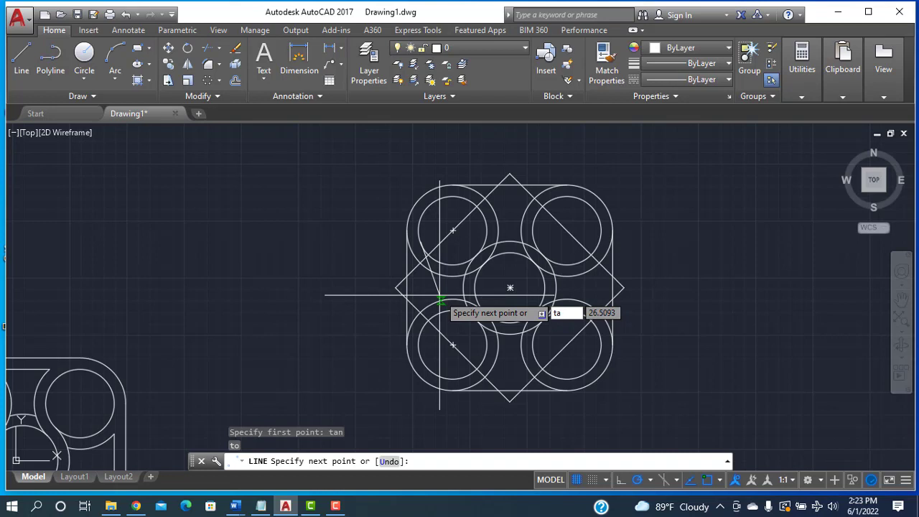
{"action": "type", "text": "tan"}
{"action": "key", "text": "Return"}
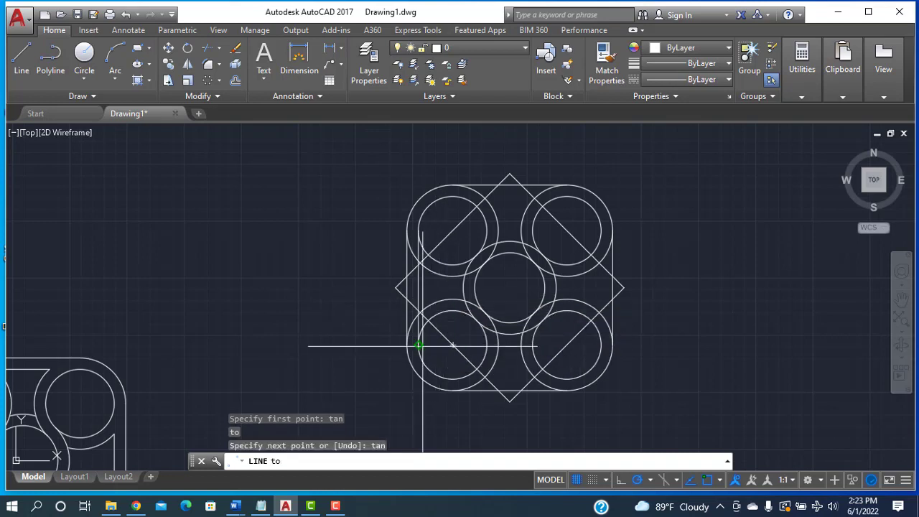
{"action": "key", "text": "Escape"}
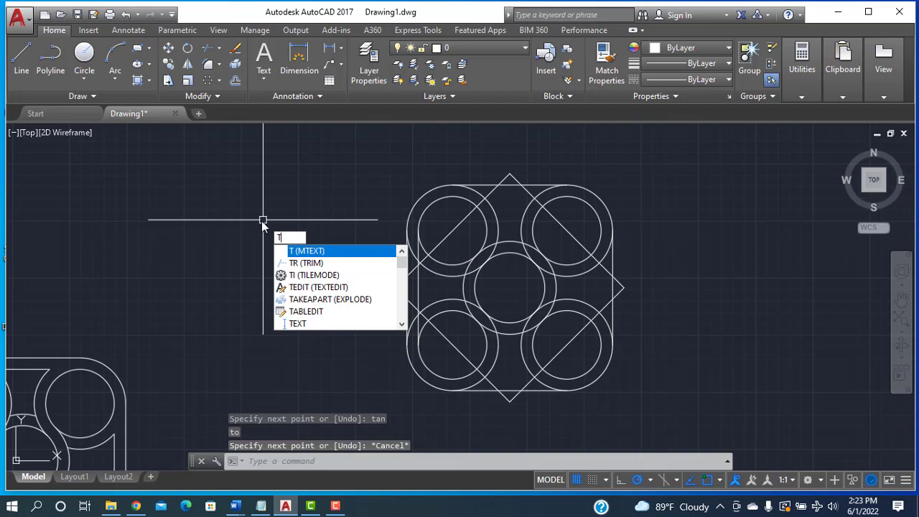
{"action": "key", "text": "BackSpace"}
Draw a line tangent to the lower-left and lower-right outer rings
{"action": "type", "text": "L"}
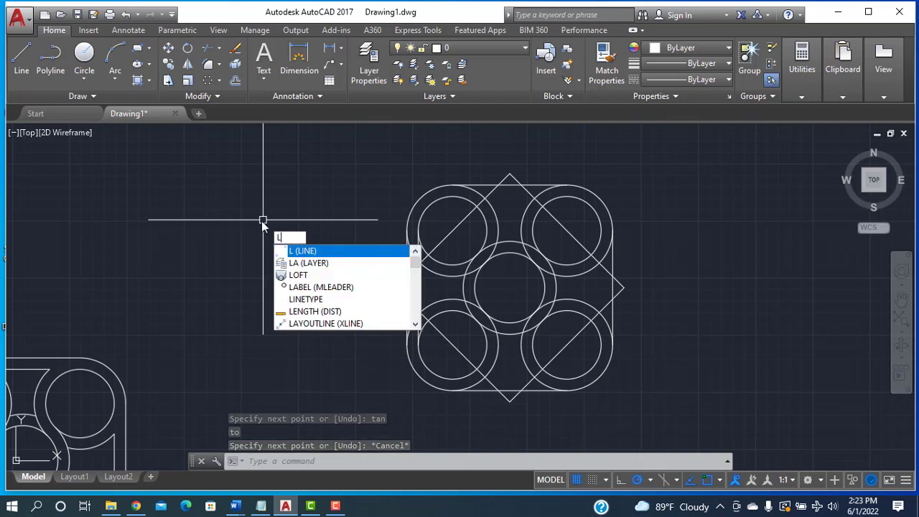
{"action": "key", "text": "Return"}
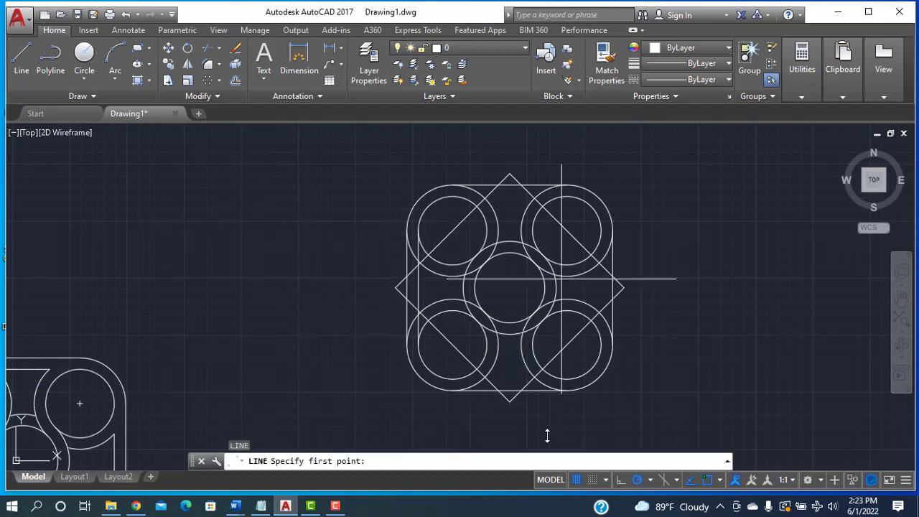
{"action": "type", "text": "t"}
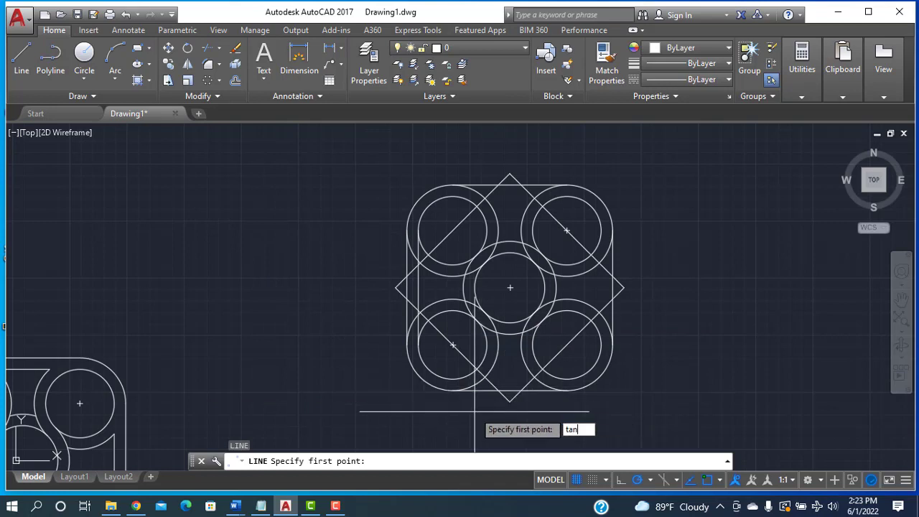
{"action": "type", "text": "an"}
{"action": "key", "text": "Return"}
{"action": "left_click", "coordinate": [451, 379]}
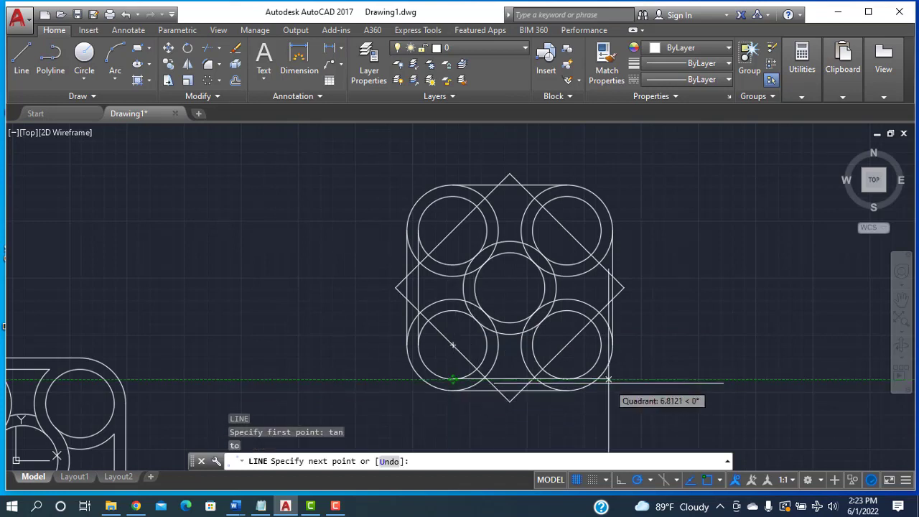
{"action": "type", "text": "tan"}
{"action": "key", "text": "Return"}
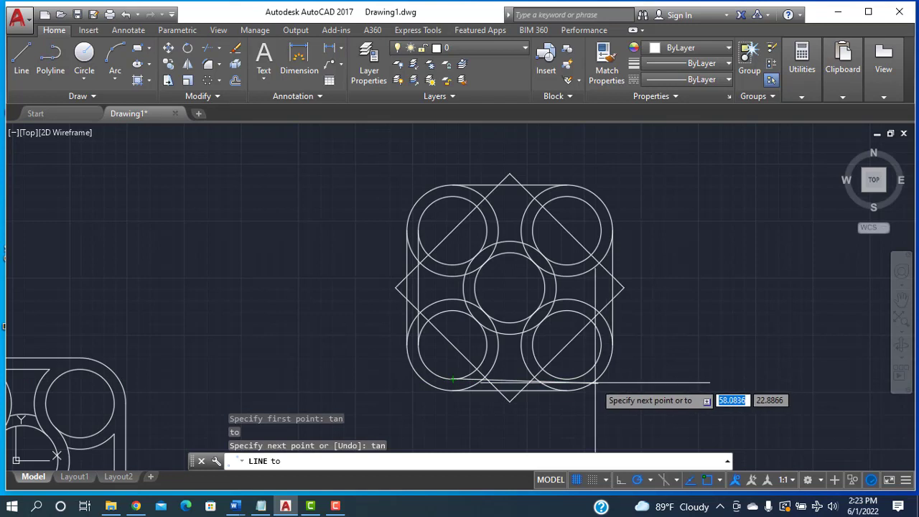
{"action": "left_click", "coordinate": [581, 375]}
{"action": "key", "text": "Escape"}
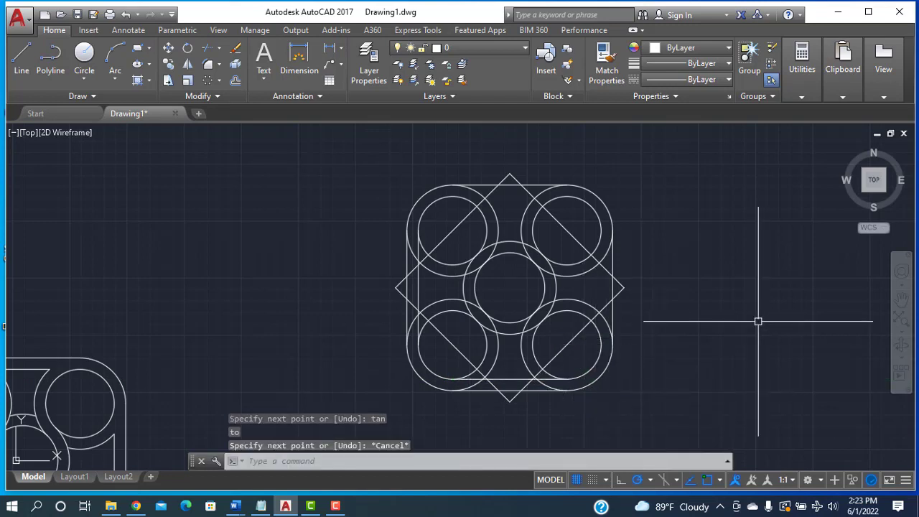
Draw a tangent line joining the right-hand rings, ending on the upper-right outer ring
{"action": "type", "text": "l"}
{"action": "key", "text": "Return"}
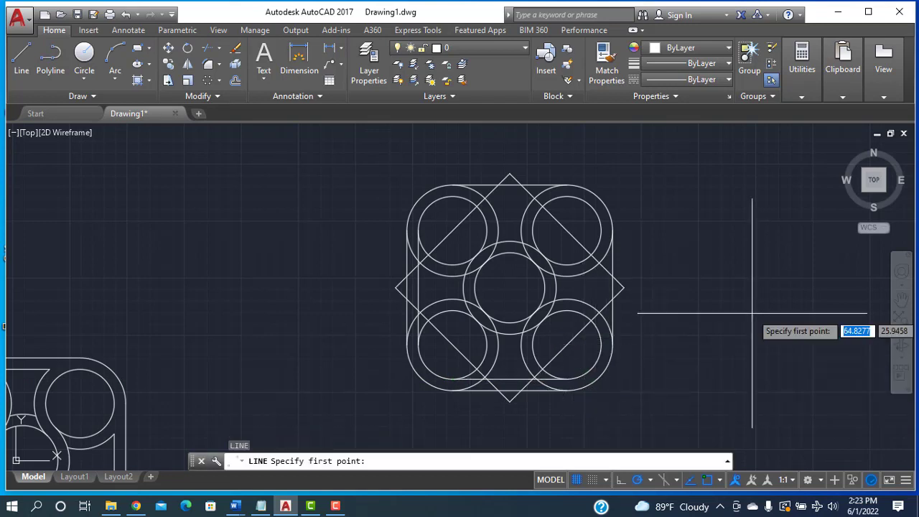
{"action": "type", "text": "tan"}
{"action": "key", "text": "Return"}
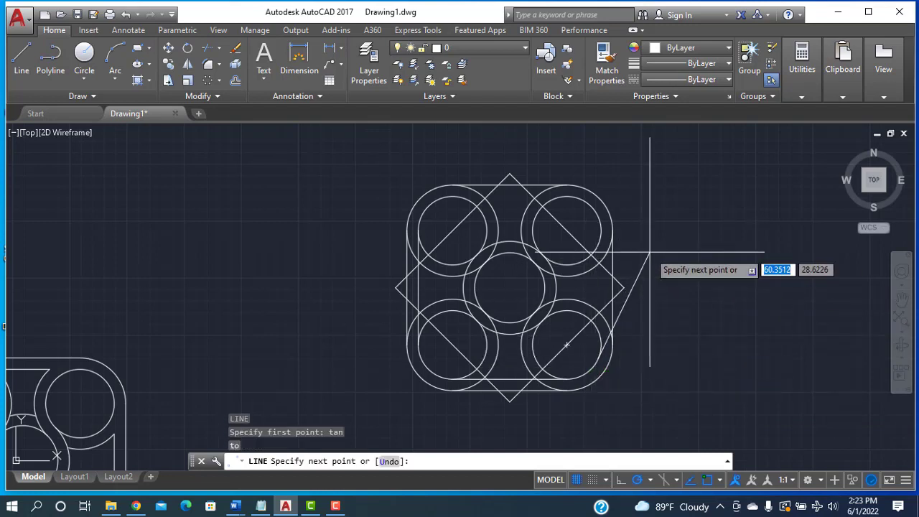
{"action": "key", "text": "Return"}
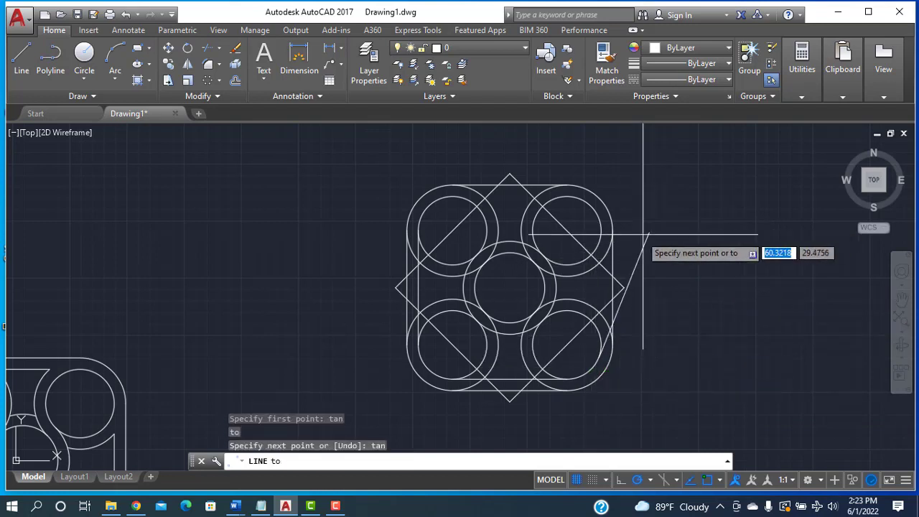
{"action": "left_click", "coordinate": [599, 216]}
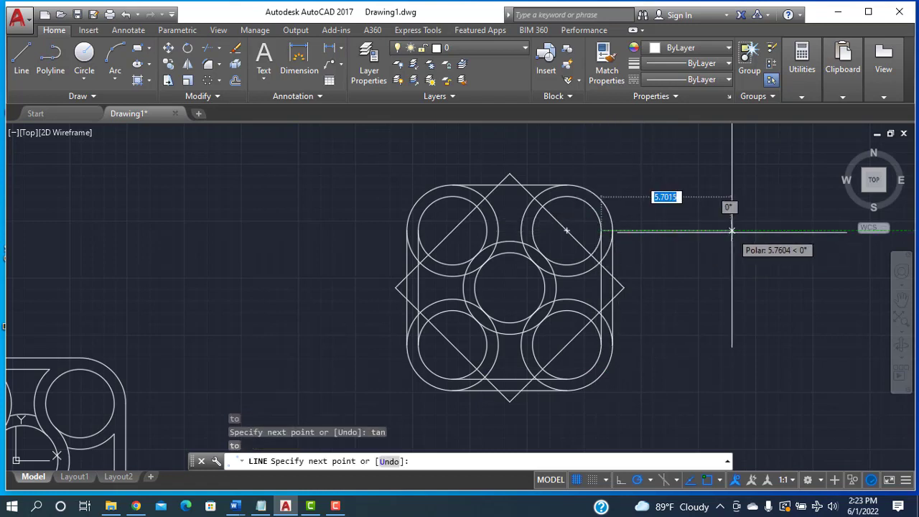
{"action": "key", "text": "Escape"}
Draw a line tangent to the upper-right and upper-left outer rings
{"action": "type", "text": "l"}
{"action": "key", "text": "Return"}
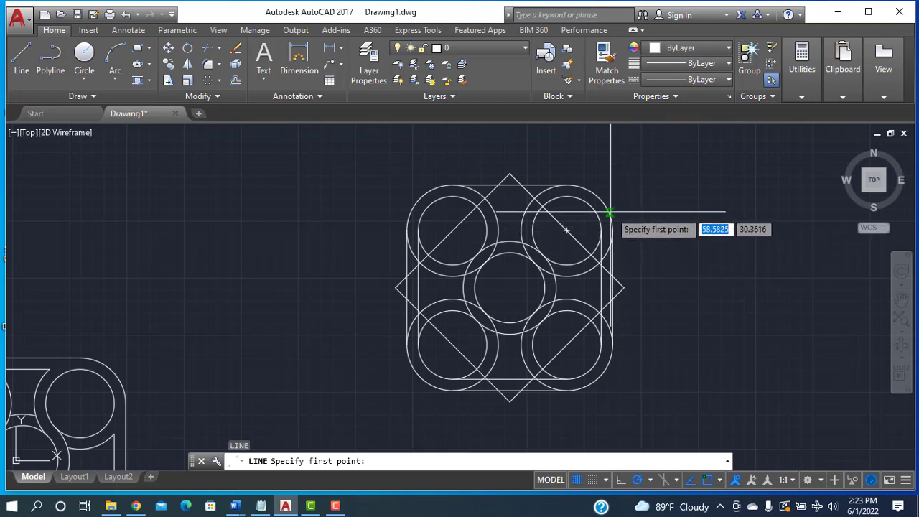
{"action": "type", "text": "tan"}
{"action": "key", "text": "Return"}
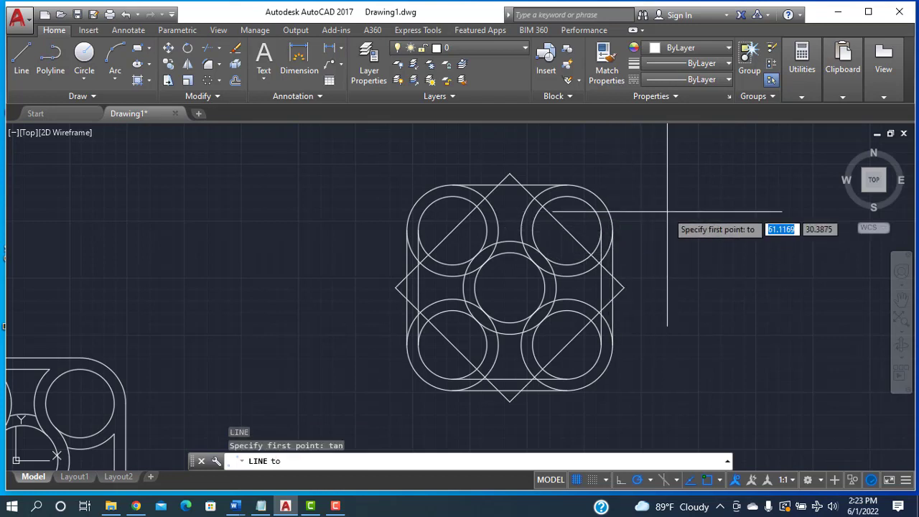
{"action": "left_click", "coordinate": [591, 205]}
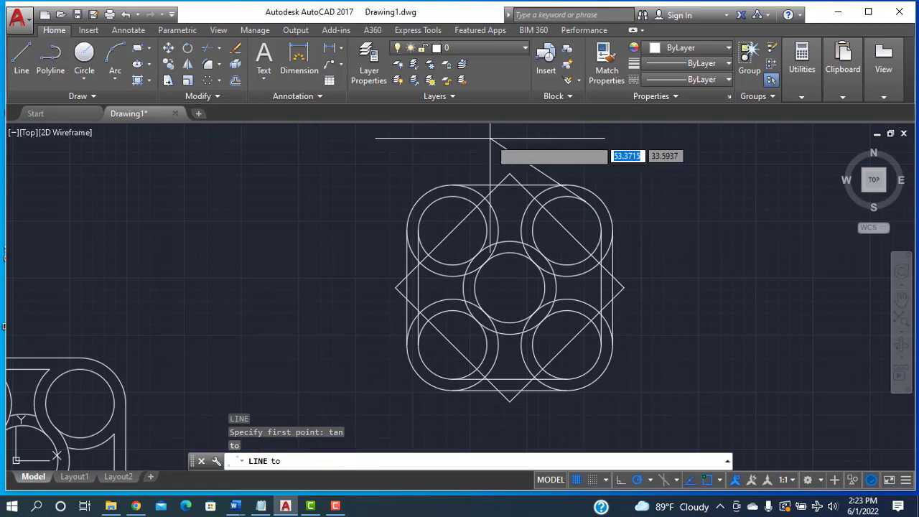
{"action": "key", "text": "Return"}
{"action": "left_click", "coordinate": [443, 197]}
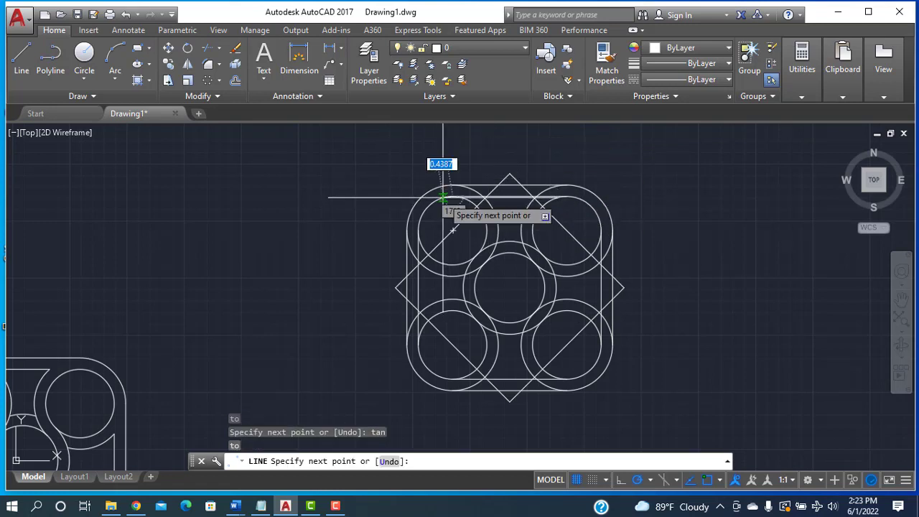
{"action": "key", "text": "Escape"}
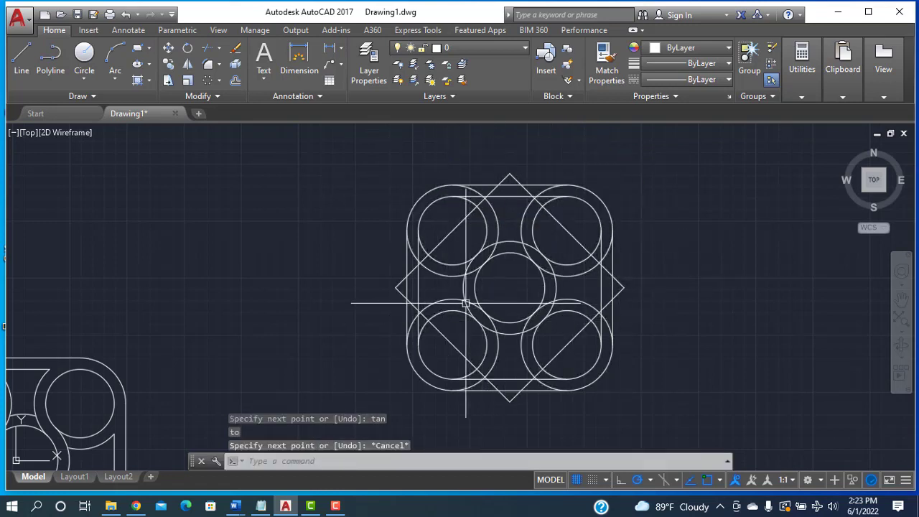
{"action": "scroll", "coordinate": [510, 216], "scroll_direction": "up", "scroll_amount": 5}
{"action": "scroll", "coordinate": [519, 244], "scroll_direction": "down", "scroll_amount": 3}
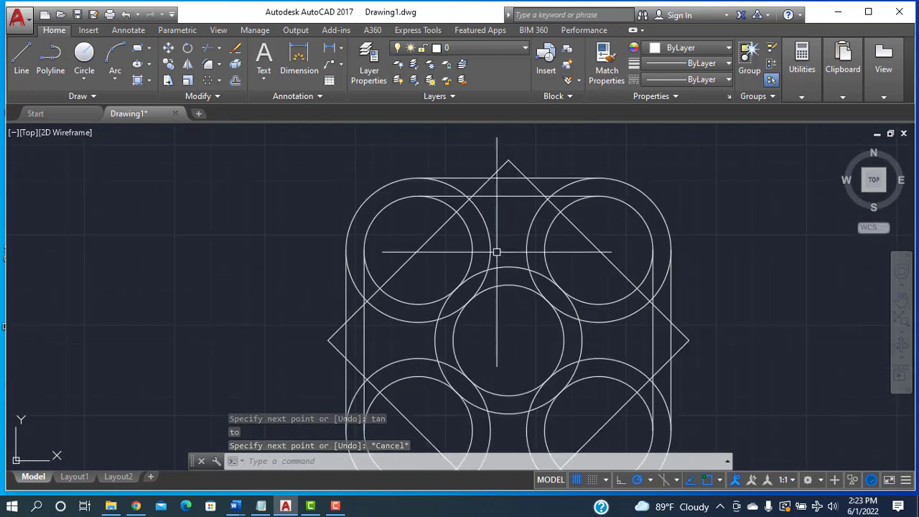
Delete the diamond guide, recenter the spinner outline, and start Trim
{"action": "left_click", "coordinate": [418, 250]}
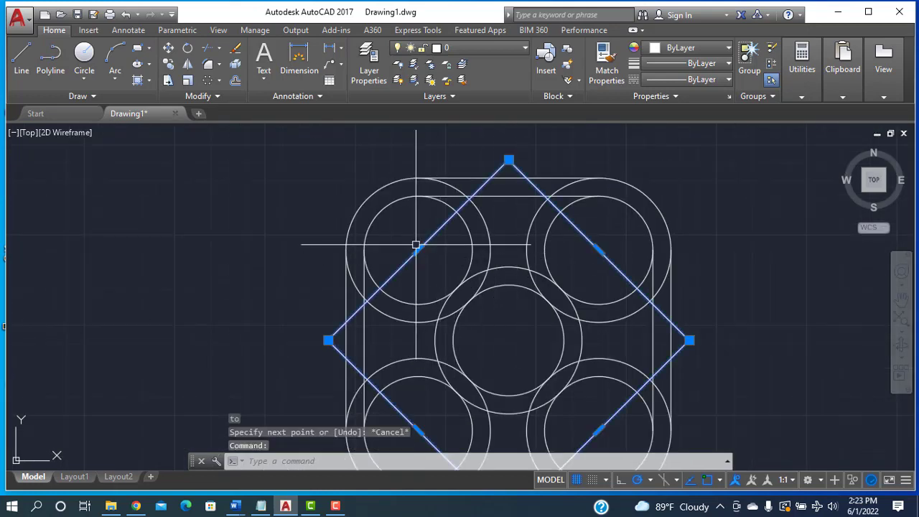
{"action": "key", "text": "Delete"}
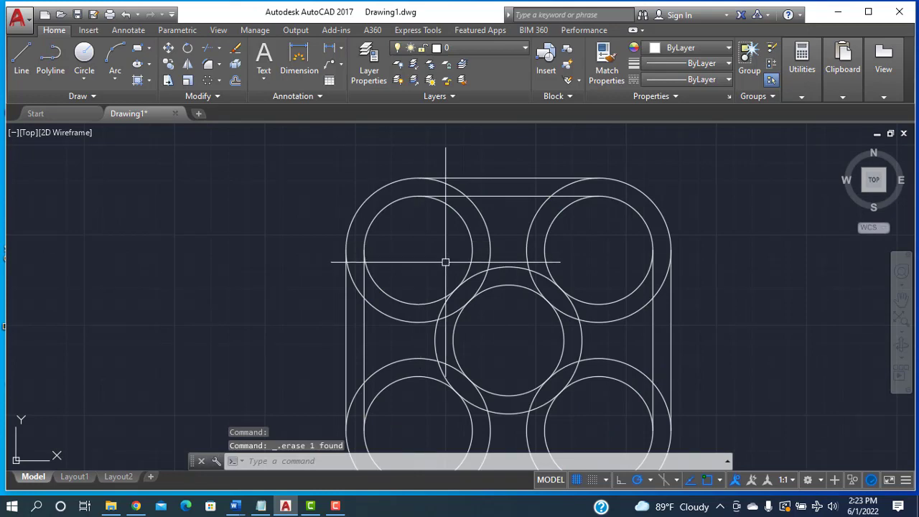
{"action": "scroll", "coordinate": [445, 262], "scroll_direction": "down", "scroll_amount": 5}
{"action": "scroll", "coordinate": [381, 258], "scroll_direction": "up", "scroll_amount": 4}
{"action": "middle_click_drag", "start_coordinate": [381, 256], "coordinate": [295, 215]}
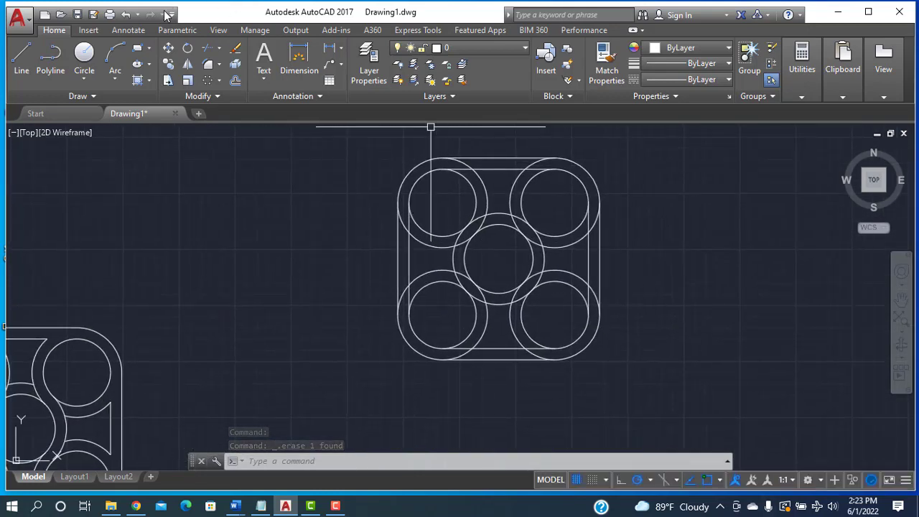
{"action": "left_click", "coordinate": [220, 48]}
{"action": "left_click", "coordinate": [229, 70]}
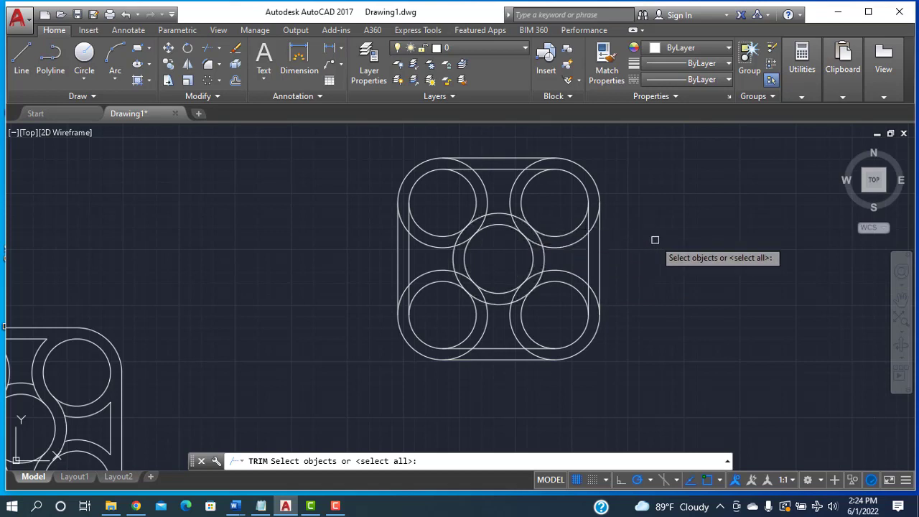
Try trimming two ring overlaps, then zoom out and cancel the trim, which cannot cut the array
{"action": "key", "text": "Return"}
{"action": "left_click", "coordinate": [516, 217]}
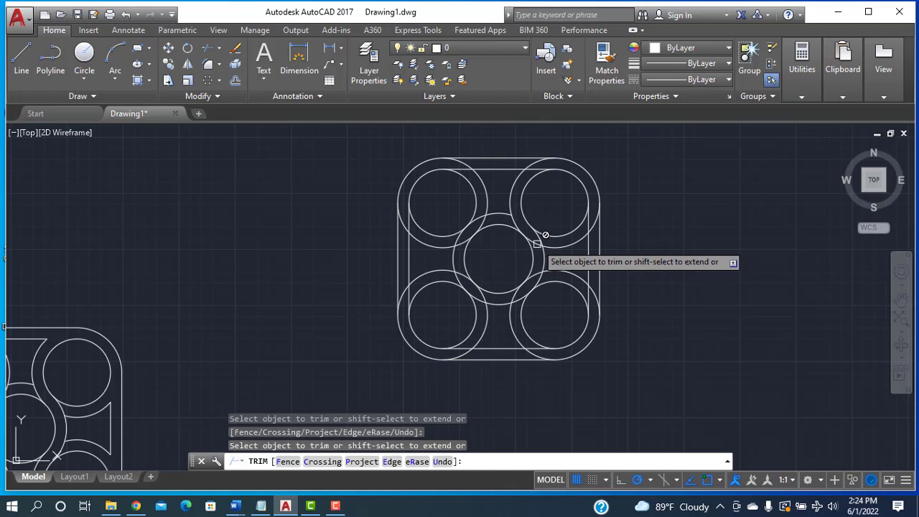
{"action": "left_click", "coordinate": [537, 244]}
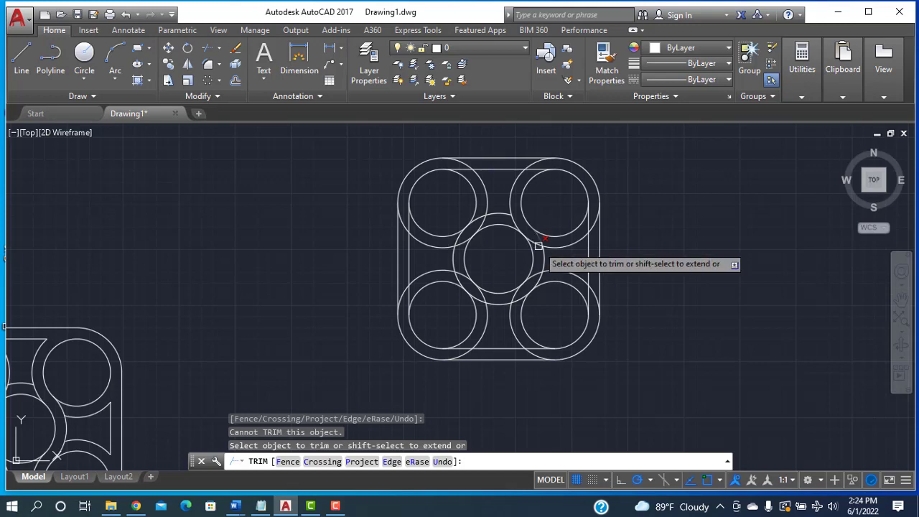
{"action": "scroll", "coordinate": [537, 251], "scroll_direction": "down", "scroll_amount": 3}
{"action": "scroll", "coordinate": [539, 259], "scroll_direction": "up", "scroll_amount": 4}
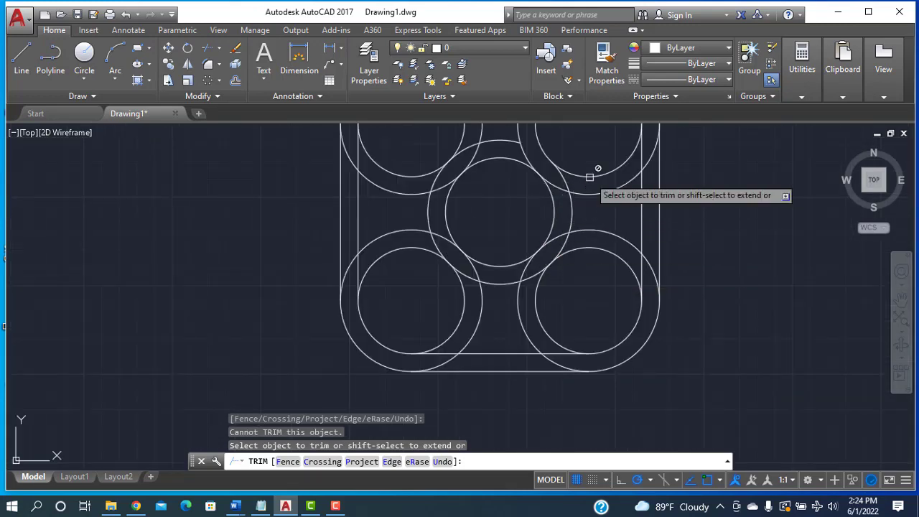
{"action": "scroll", "coordinate": [704, 257], "scroll_direction": "down", "scroll_amount": 1}
{"action": "key", "text": "Escape"}
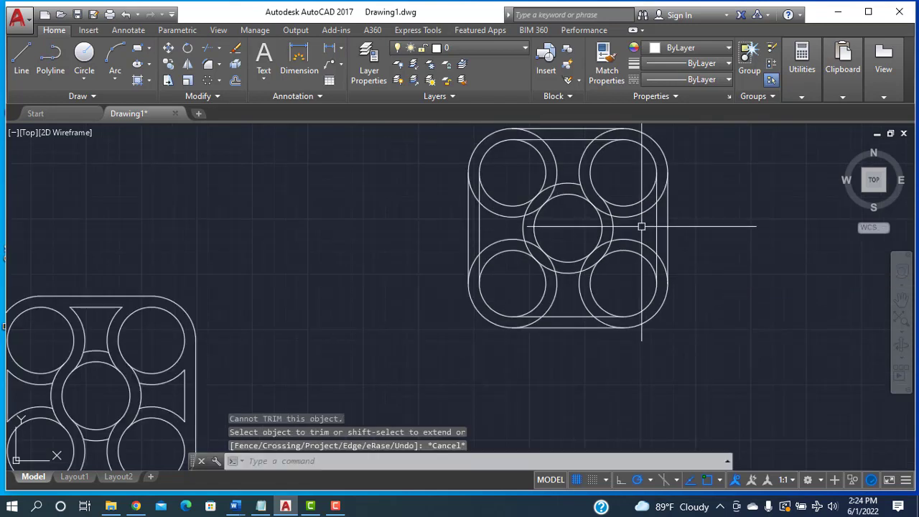
Close the ring array editor and undo the array edit and the earlier trim
{"action": "left_click", "coordinate": [643, 210]}
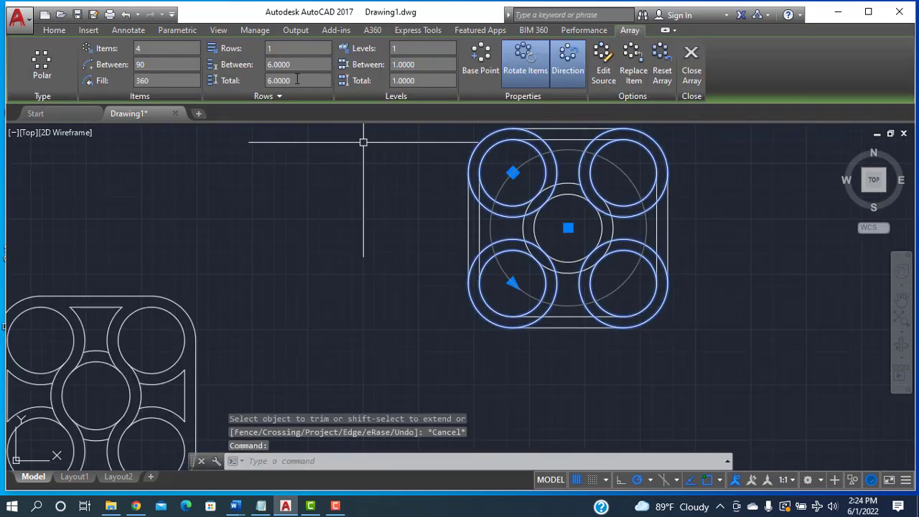
{"action": "left_click", "coordinate": [691, 71]}
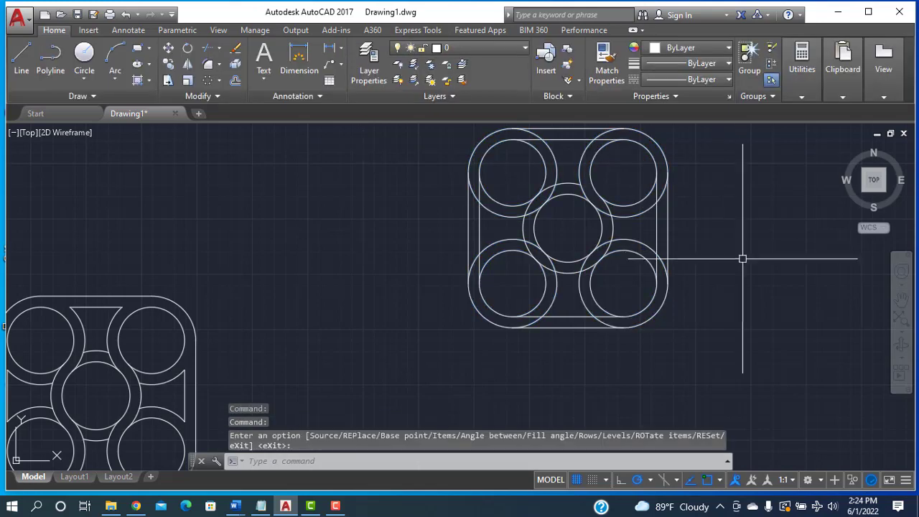
{"action": "key", "text": "ctrl+z"}
{"action": "key", "text": "ctrl+z"}
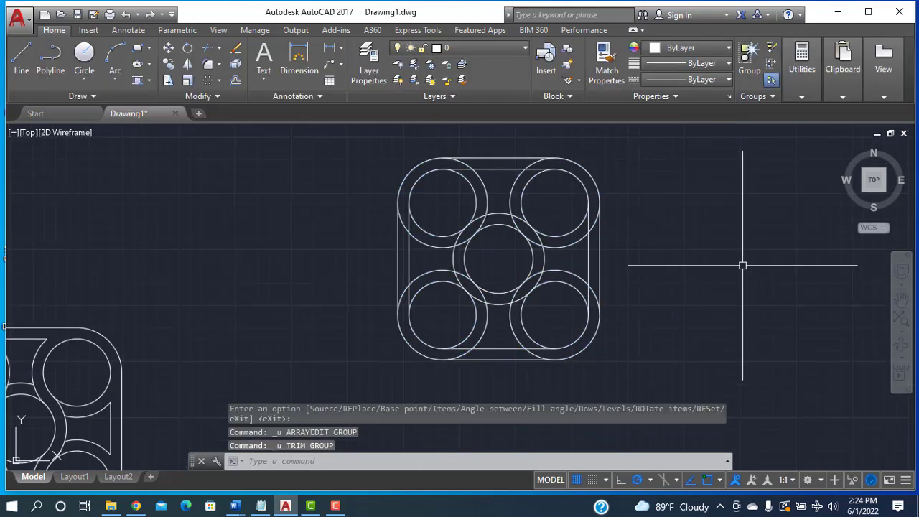
Explode the four-ring polar array into separate, individually editable circles
{"action": "left_click", "coordinate": [236, 65]}
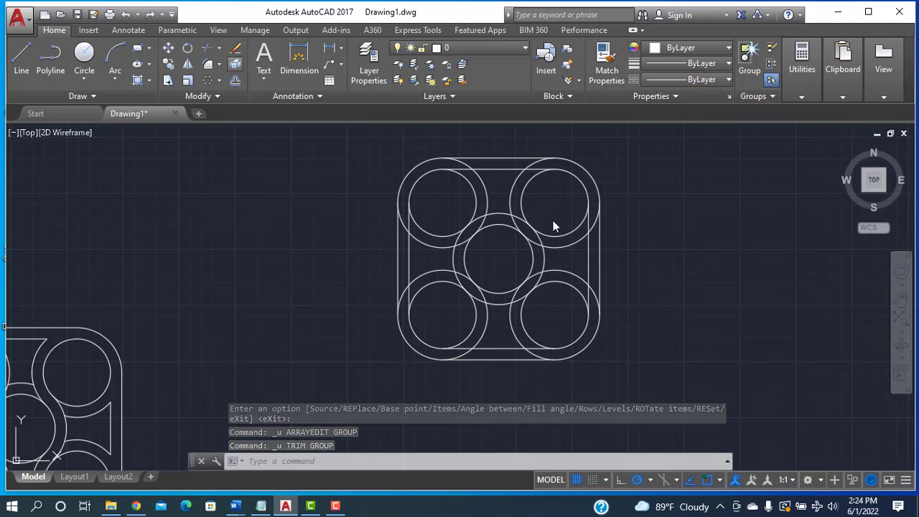
{"action": "left_click", "coordinate": [519, 199]}
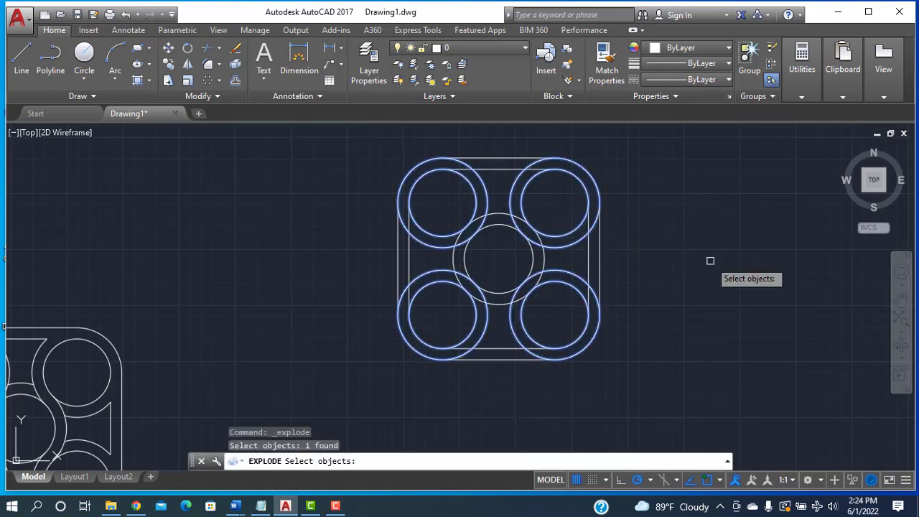
{"action": "key", "text": "Return"}
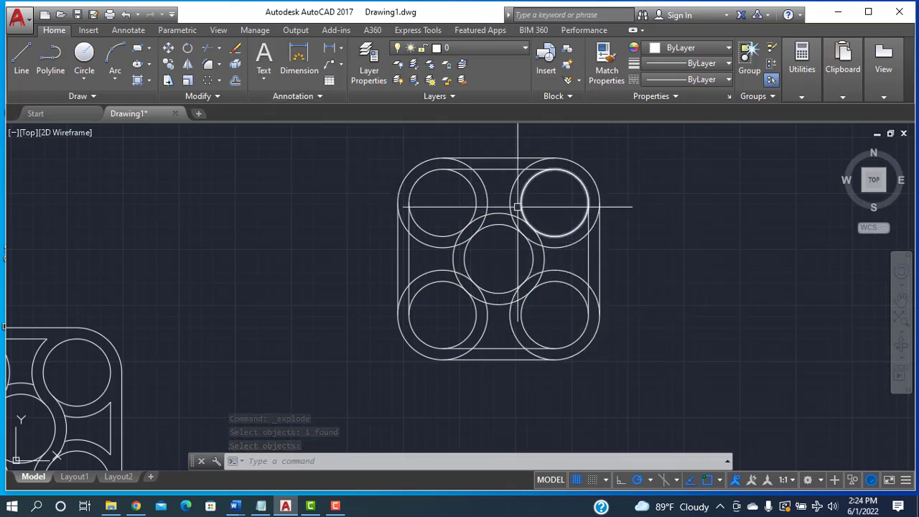
Trim the first overlapping arc at the central ring, using all geometry as cutting edges
{"action": "left_click", "coordinate": [208, 49]}
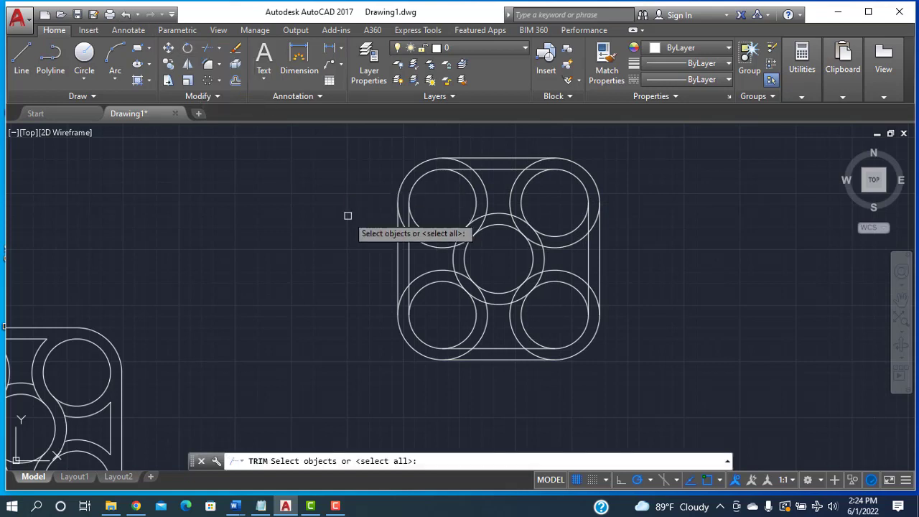
{"action": "key", "text": "Return"}
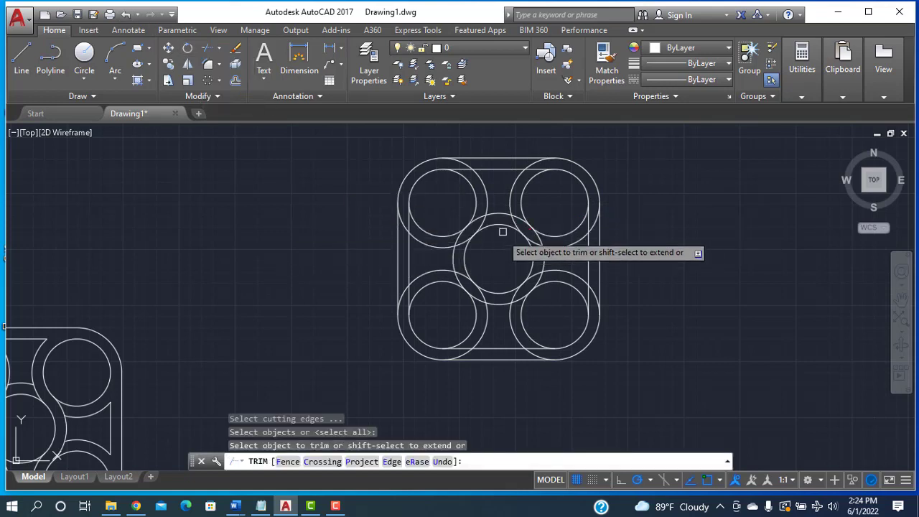
{"action": "left_click", "coordinate": [517, 219]}
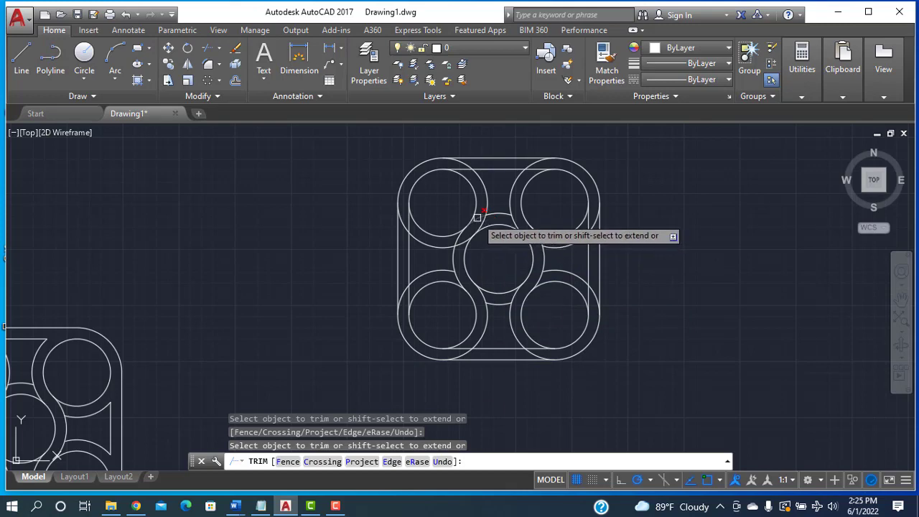
{"action": "mouse_move", "coordinate": [281, 297]}
{"action": "middle_mouse_down"}
{"action": "mouse_move", "coordinate": [397, 268]}
{"action": "mouse_move", "coordinate": [398, 254]}
{"action": "mouse_move", "coordinate": [388, 259]}
{"action": "middle_mouse_up"}
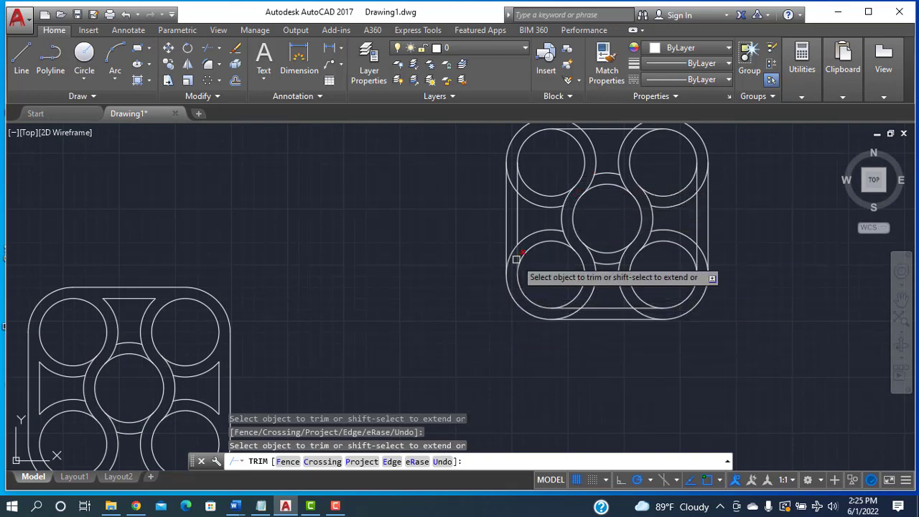
Trim the lower-left outer ring arc and the bottom segments between the lower rings
{"action": "left_click", "coordinate": [514, 257]}
{"action": "left_click", "coordinate": [570, 307]}
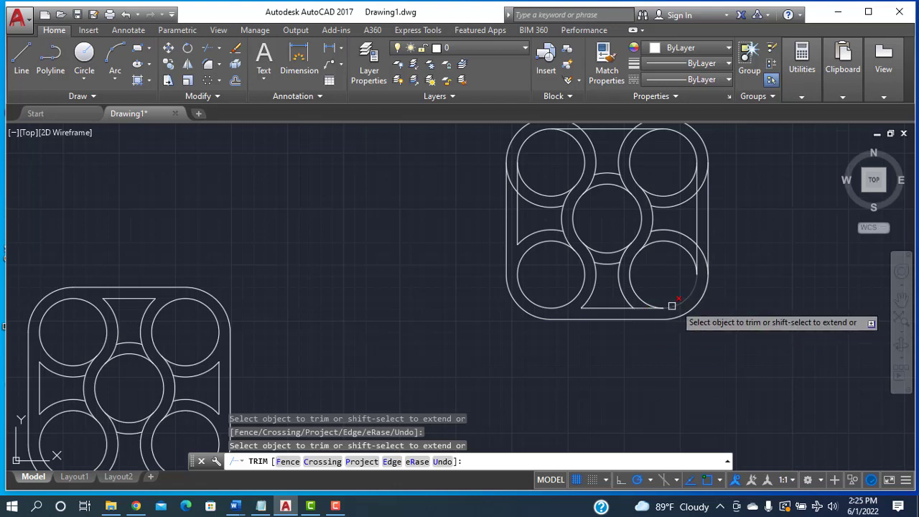
{"action": "left_click", "coordinate": [639, 310]}
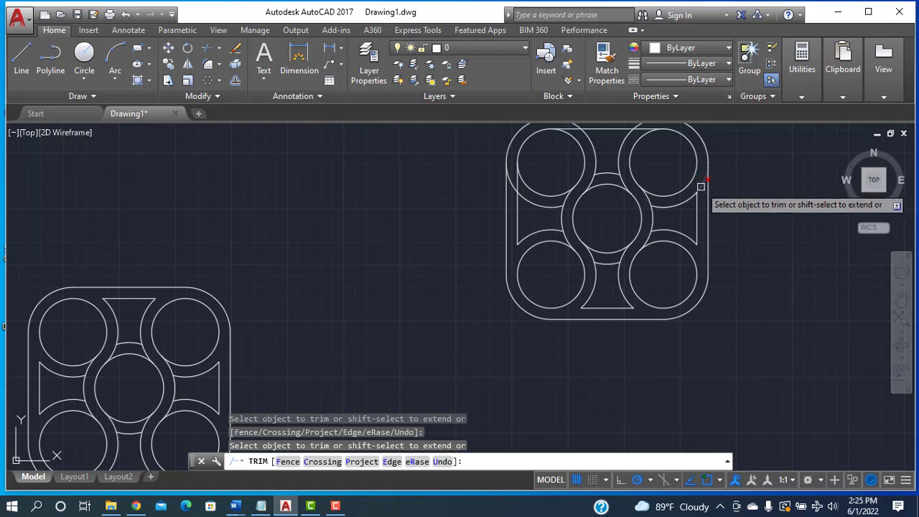
Trim the leftover top edge with a crossing selection so the frame matches the reference
{"action": "middle_click_drag", "start_coordinate": [702, 268], "coordinate": [669, 327]}
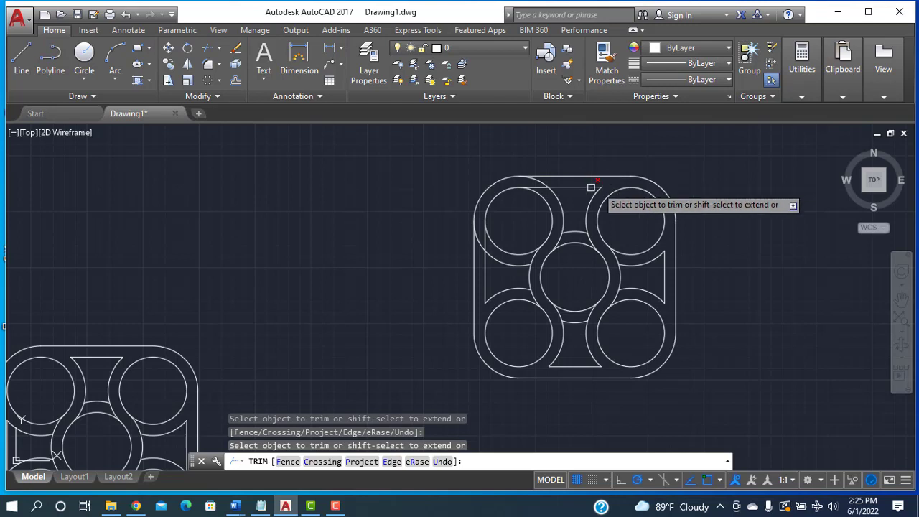
{"action": "scroll", "coordinate": [550, 201], "scroll_direction": "up", "scroll_amount": 4}
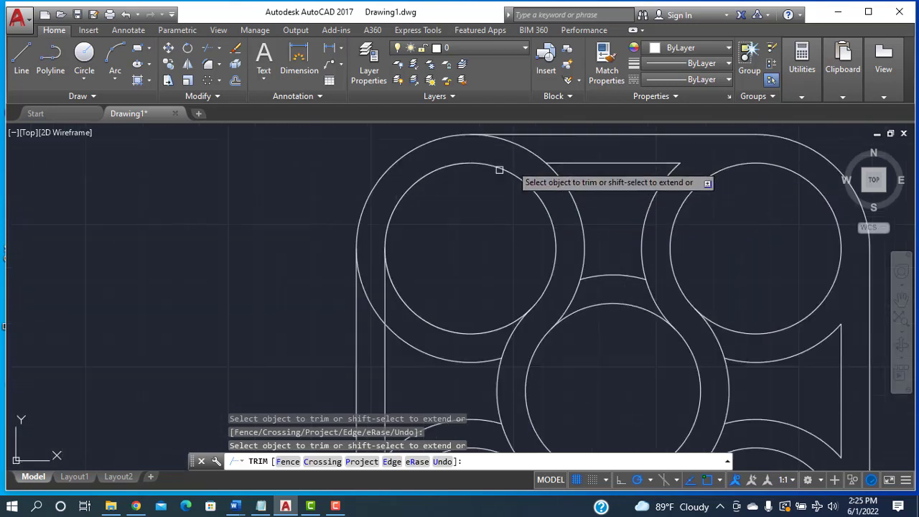
{"action": "left_click", "coordinate": [385, 299]}
{"action": "left_click", "coordinate": [388, 301]}
{"action": "scroll", "coordinate": [496, 336], "scroll_direction": "down", "scroll_amount": 6}
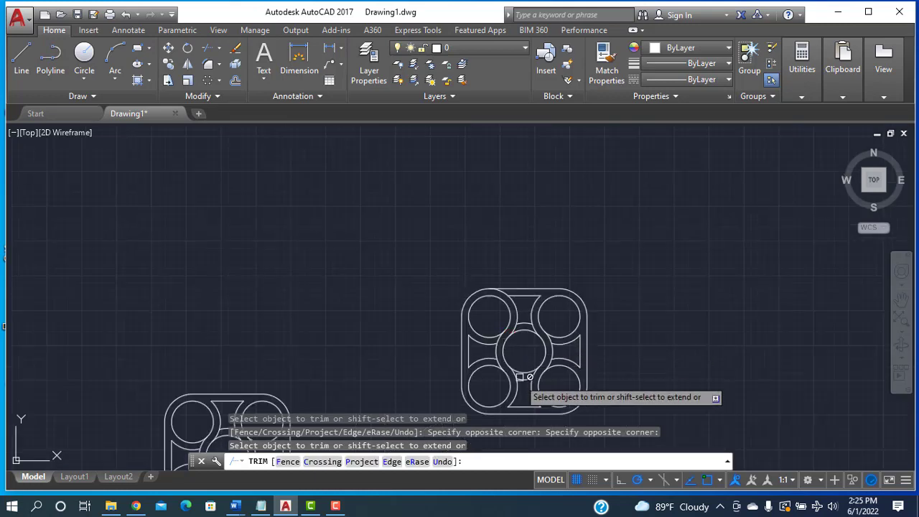
{"action": "mouse_move", "coordinate": [632, 382]}
{"action": "middle_mouse_down"}
{"action": "mouse_move", "coordinate": [648, 285]}
{"action": "mouse_move", "coordinate": [644, 248]}
{"action": "middle_mouse_up"}
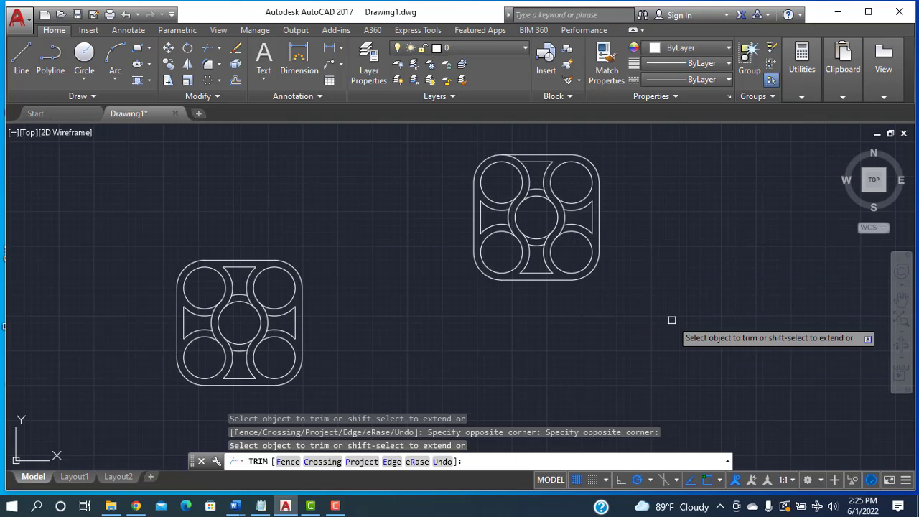
Select the whole trimmed spinner and JOIN its 19 pieces into 5 polylines
{"action": "key", "text": "Escape"}
{"action": "mouse_move", "coordinate": [710, 163]}
{"action": "middle_mouse_down"}
{"action": "mouse_move", "coordinate": [667, 281]}
{"action": "mouse_move", "coordinate": [671, 226]}
{"action": "middle_mouse_up"}
{"action": "mouse_move", "coordinate": [670, 233]}
{"action": "left_mouse_down"}
{"action": "mouse_move", "coordinate": [554, 379]}
{"action": "mouse_move", "coordinate": [346, 233]}
{"action": "mouse_move", "coordinate": [589, 191]}
{"action": "mouse_move", "coordinate": [667, 209]}
{"action": "left_mouse_up"}
{"action": "type", "text": "J"}
{"action": "key", "text": "Return"}
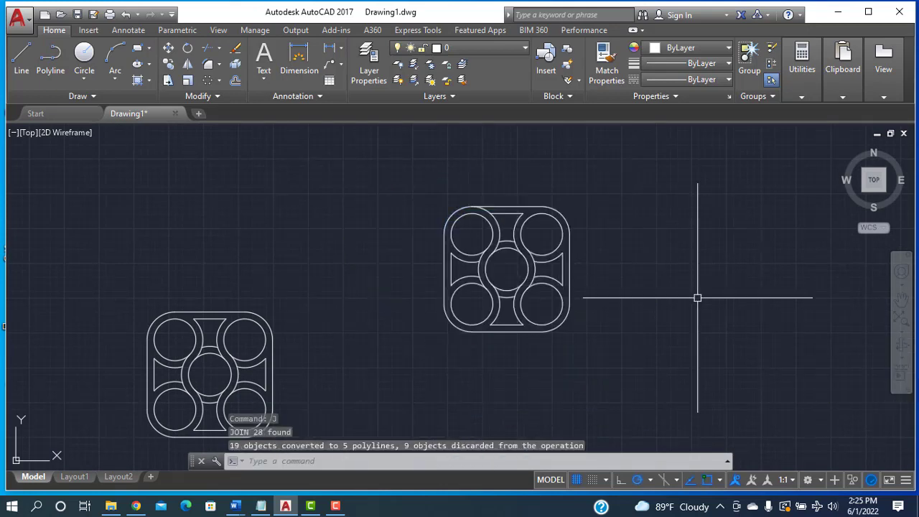
{"action": "type", "text": "m"}
{"action": "key", "text": "Return"}
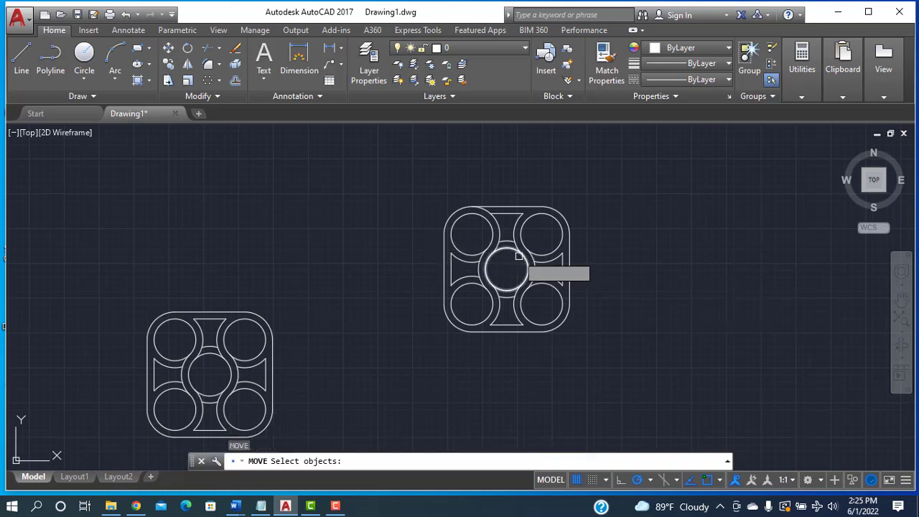
Move the new spinner from its centre to a spot level beside the reference drawing, framing both
{"action": "key", "text": "Escape"}
{"action": "mouse_move", "coordinate": [605, 191]}
{"action": "left_mouse_down"}
{"action": "mouse_move", "coordinate": [472, 359]}
{"action": "mouse_move", "coordinate": [482, 165]}
{"action": "mouse_move", "coordinate": [682, 287]}
{"action": "left_mouse_up"}
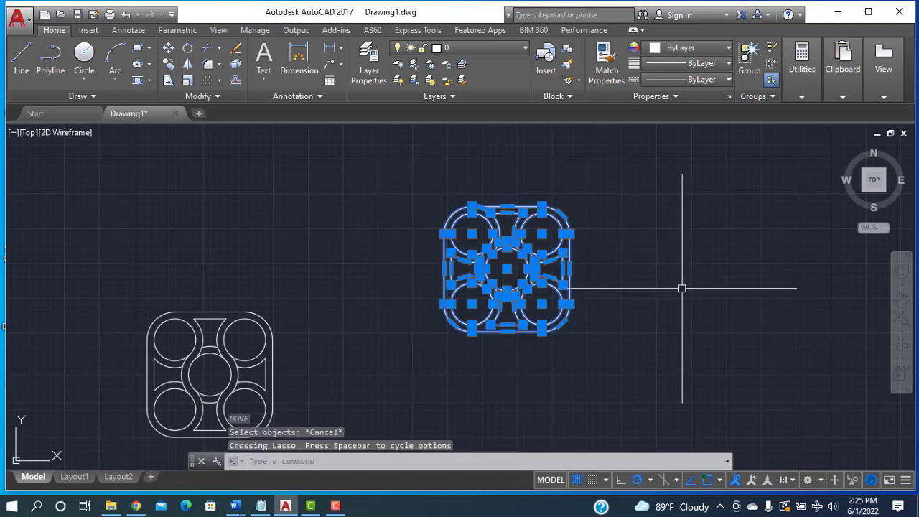
{"action": "type", "text": "m"}
{"action": "key", "text": "Return"}
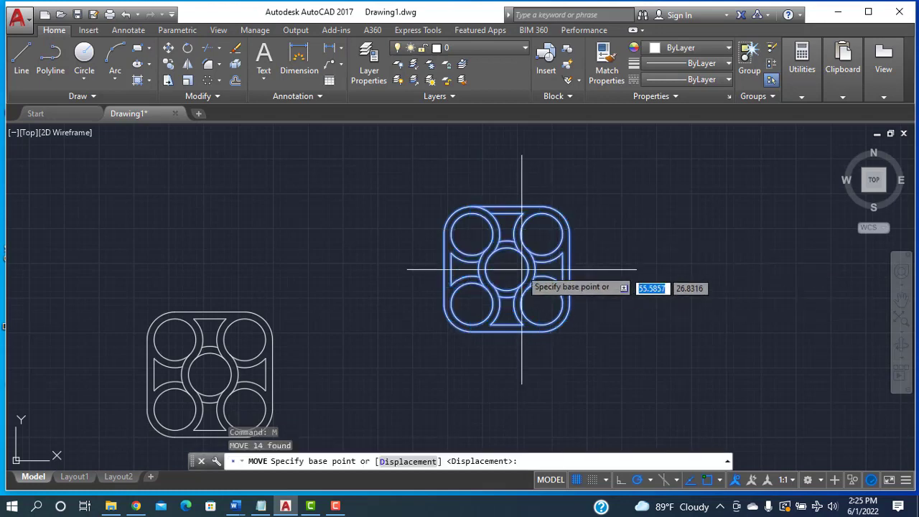
{"action": "left_click", "coordinate": [507, 268]}
{"action": "left_click", "coordinate": [473, 366]}
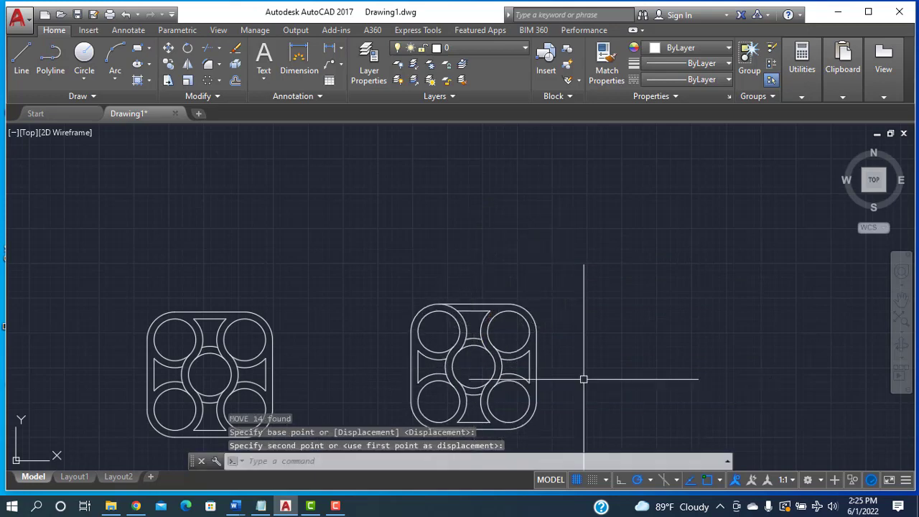
{"action": "mouse_move", "coordinate": [636, 353]}
{"action": "middle_mouse_down"}
{"action": "mouse_move", "coordinate": [723, 322]}
{"action": "mouse_move", "coordinate": [783, 256]}
{"action": "middle_mouse_up"}
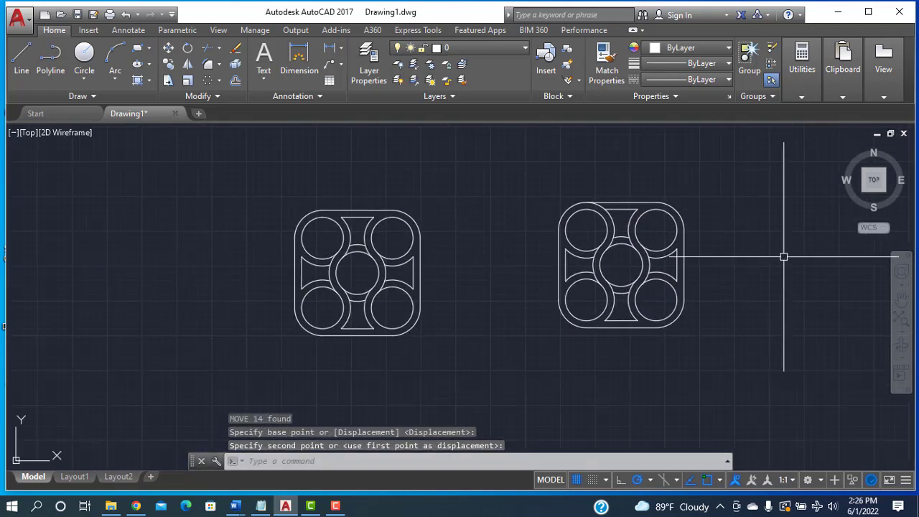
{"action": "scroll", "coordinate": [743, 266], "scroll_direction": "up", "scroll_amount": 2}
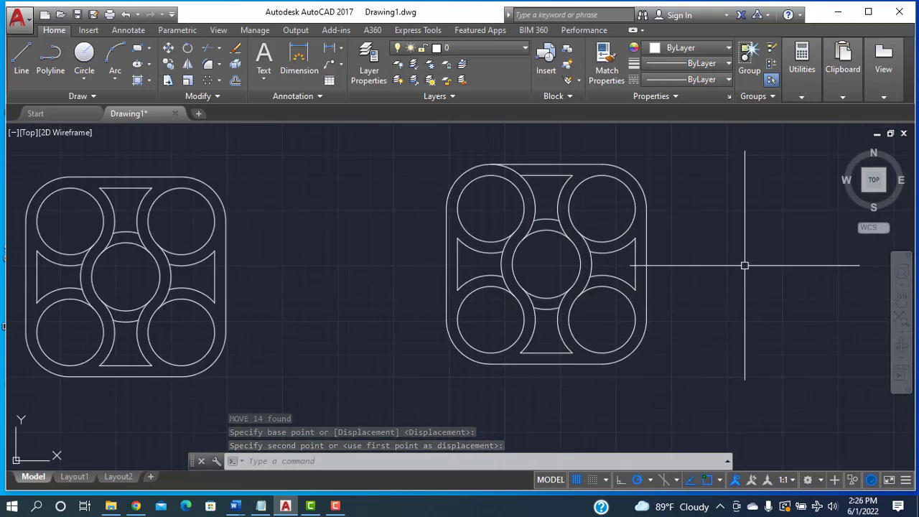
{"action": "mouse_move", "coordinate": [366, 244]}
{"action": "middle_mouse_down"}
{"action": "mouse_move", "coordinate": [407, 269]}
{"action": "mouse_move", "coordinate": [495, 283]}
{"action": "middle_mouse_up"}
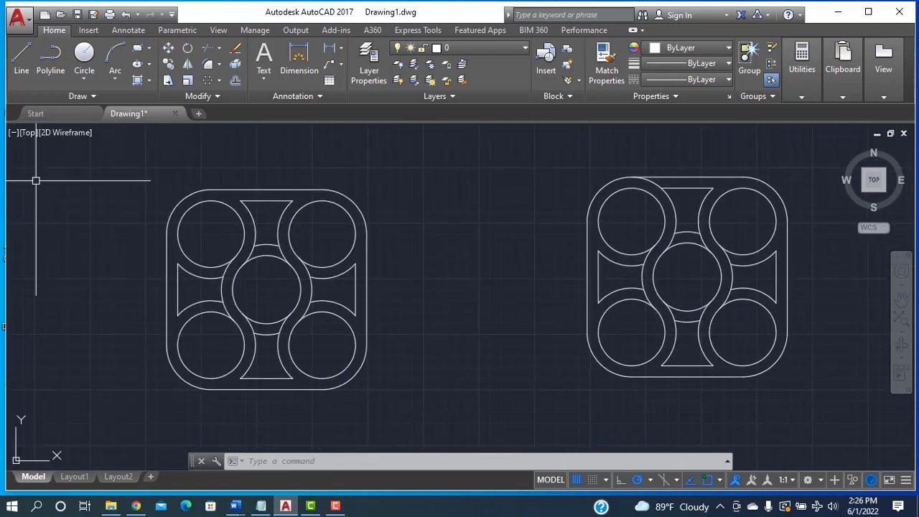